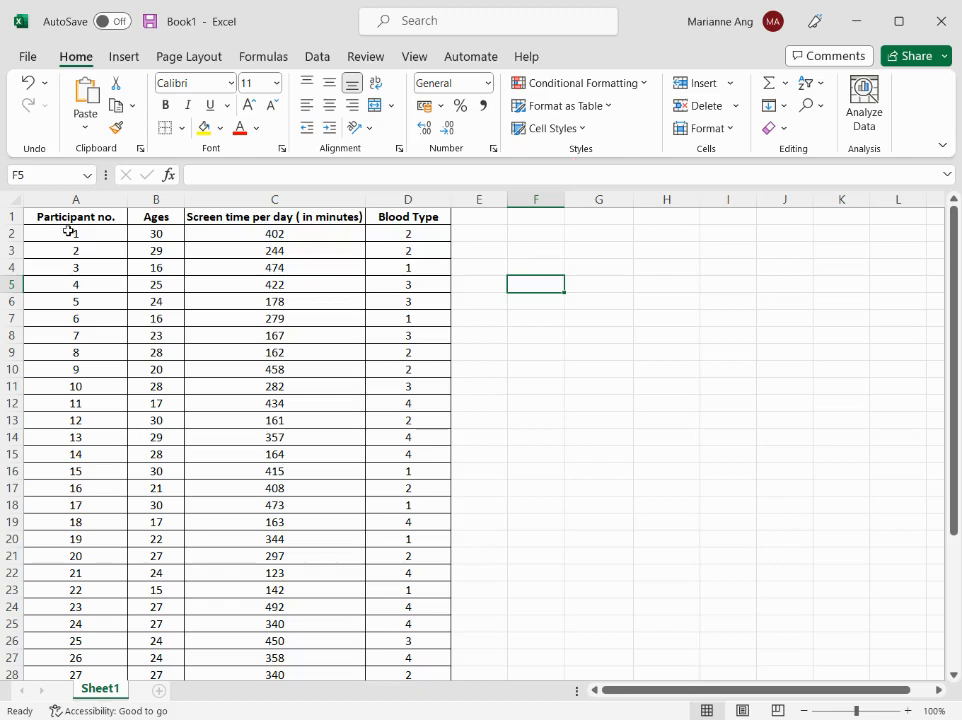
Examine the participant table's columns for ages, screen time per day and blood type.
{"action": "scroll", "coordinate": [75, 483], "scroll_direction": "down", "scroll_amount": 5}
{"action": "scroll", "coordinate": [103, 475], "scroll_direction": "up", "scroll_amount": 5}
{"action": "left_click", "coordinate": [149, 217]}
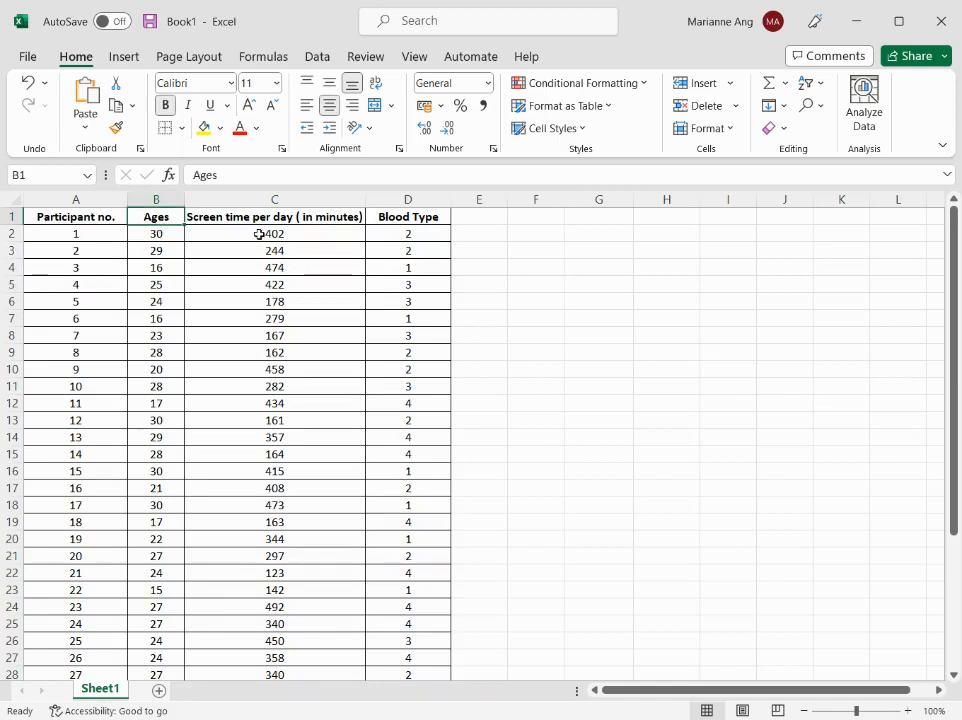
{"action": "left_click", "coordinate": [381, 220]}
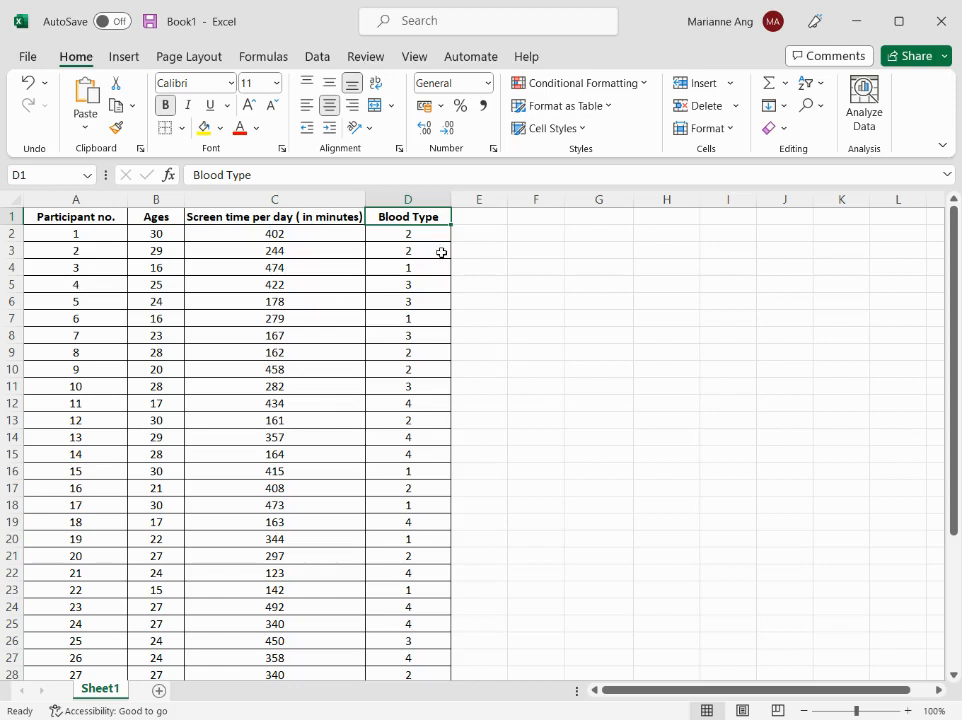
{"action": "left_click", "coordinate": [403, 195]}
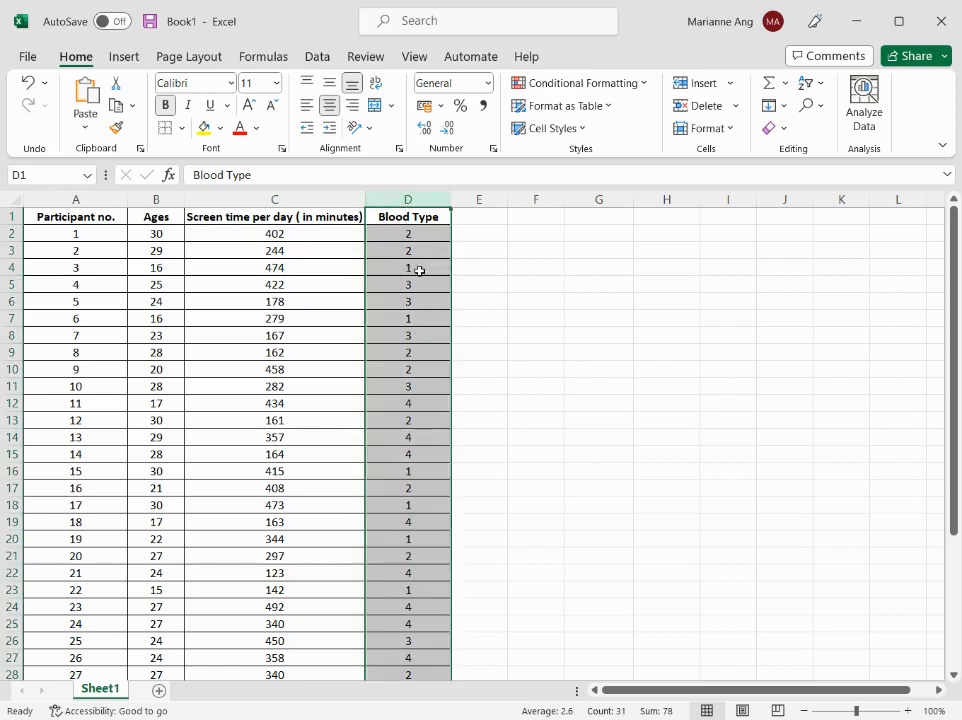
{"action": "left_click", "coordinate": [439, 235]}
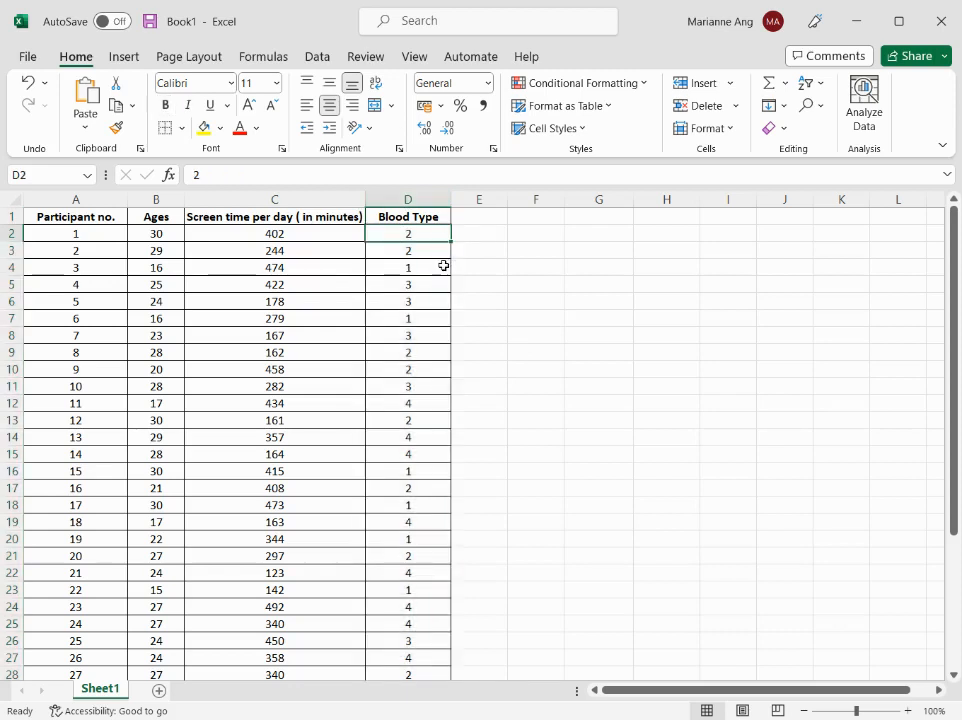
Examine the blood type code key below the table and compare it with the codes in the Blood Type column.
{"action": "scroll", "coordinate": [400, 545], "scroll_direction": "down", "scroll_amount": 4}
{"action": "scroll", "coordinate": [400, 545], "scroll_direction": "down", "scroll_amount": 3}
{"action": "left_click", "coordinate": [82, 522]}
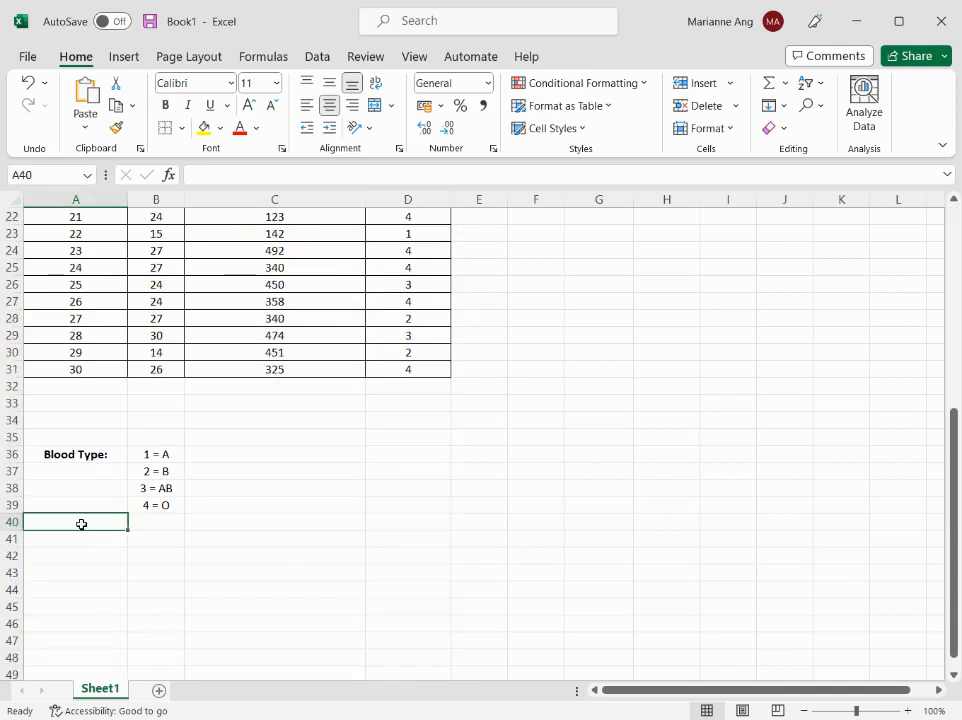
{"action": "left_click", "coordinate": [158, 454]}
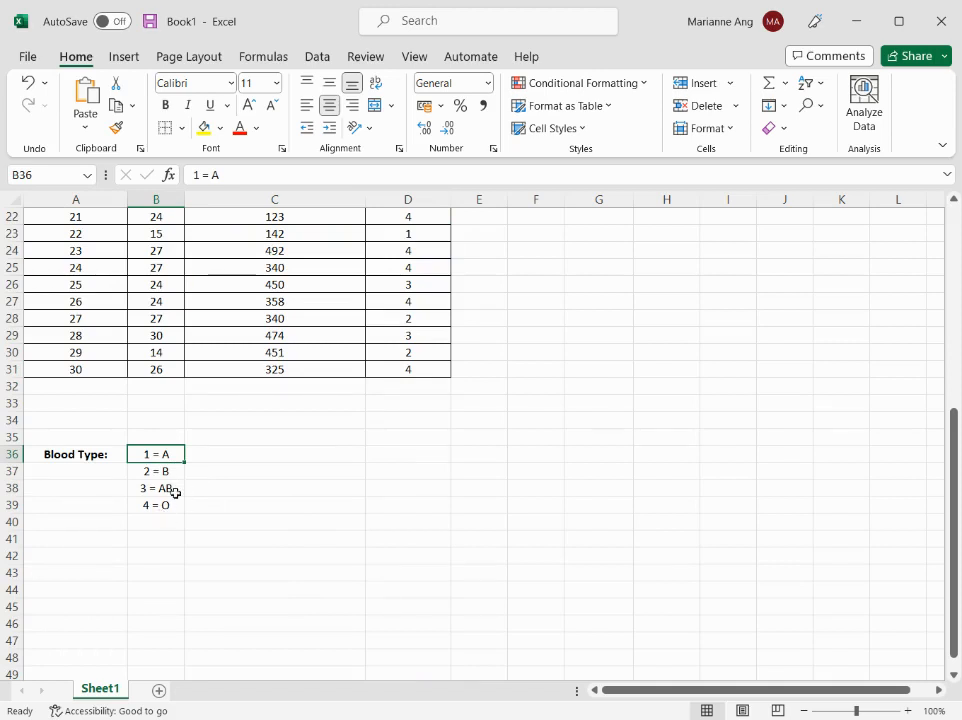
{"action": "scroll", "coordinate": [341, 417], "scroll_direction": "up", "scroll_amount": 7}
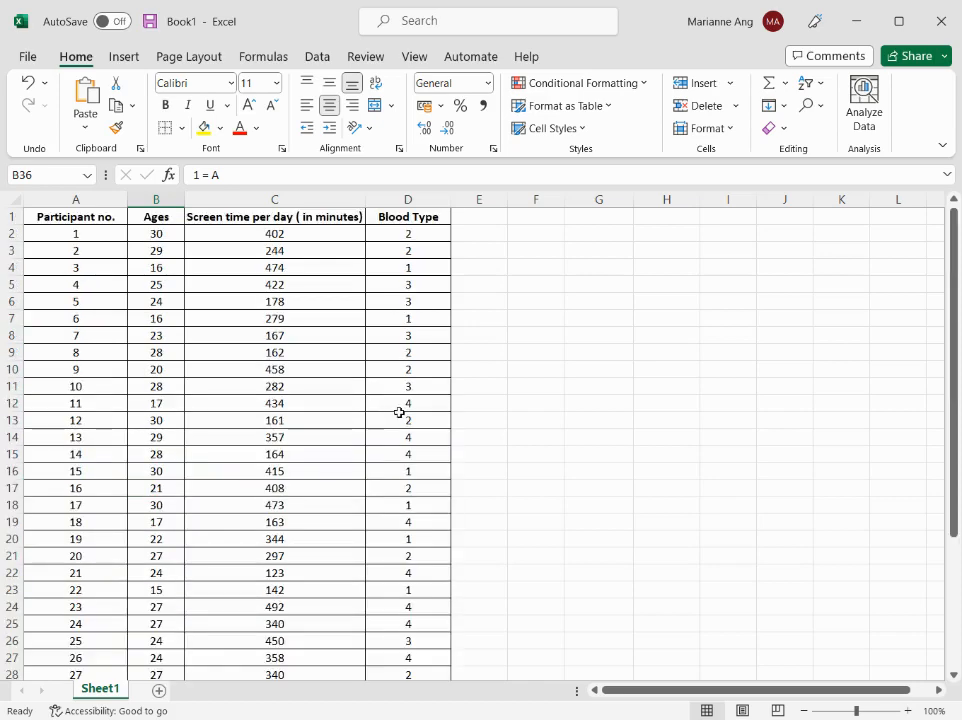
{"action": "scroll", "coordinate": [173, 571], "scroll_direction": "down", "scroll_amount": 4}
{"action": "scroll", "coordinate": [191, 618], "scroll_direction": "down", "scroll_amount": 1}
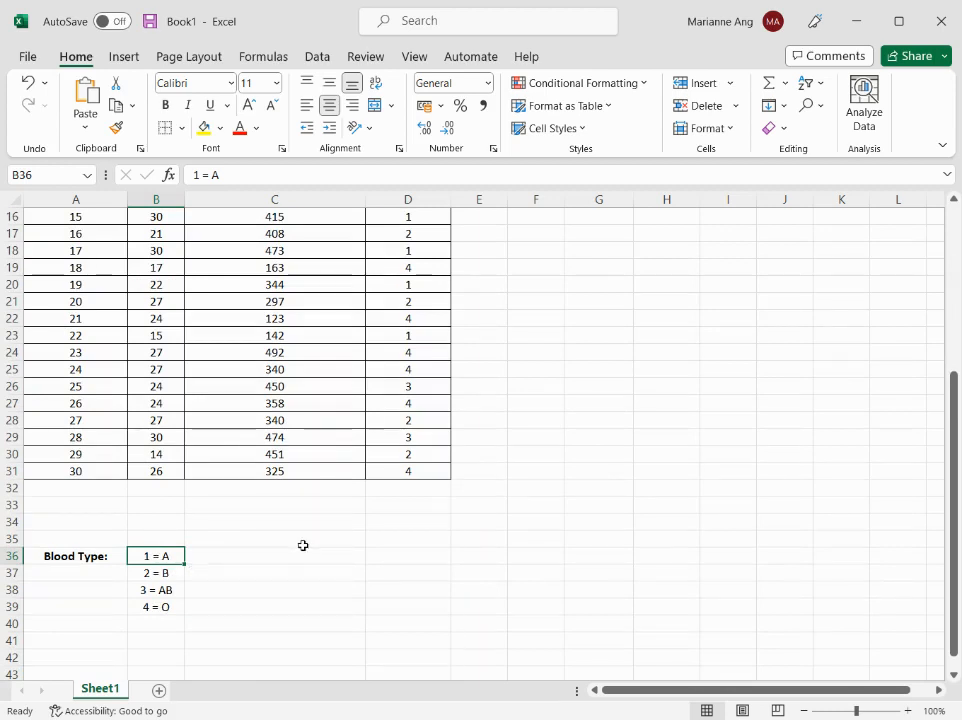
{"action": "scroll", "coordinate": [627, 313], "scroll_direction": "up", "scroll_amount": 5}
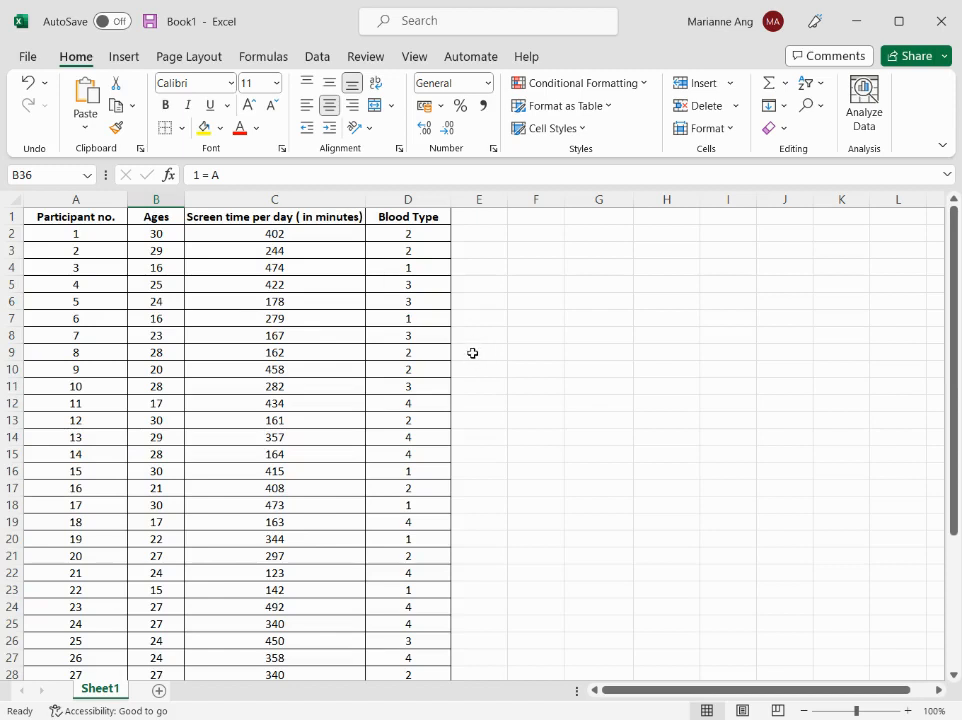
{"action": "scroll", "coordinate": [256, 495], "scroll_direction": "down", "scroll_amount": 5}
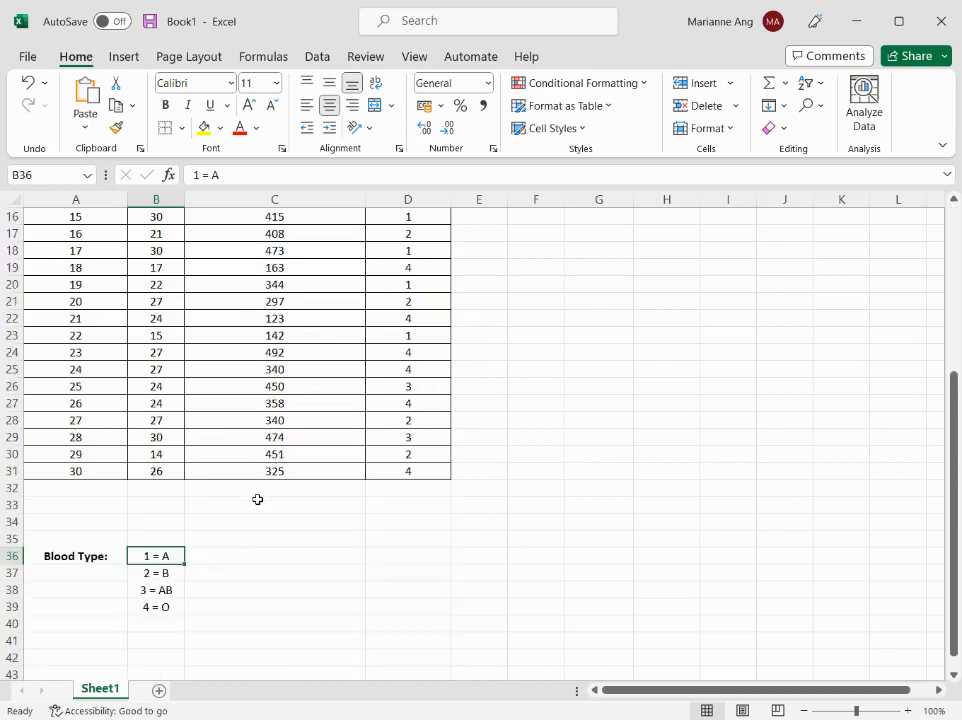
{"action": "scroll", "coordinate": [257, 499], "scroll_direction": "down", "scroll_amount": 4}
{"action": "scroll", "coordinate": [172, 494], "scroll_direction": "up", "scroll_amount": 9}
Enter the header "Classes" in cell F3, beside the participant table.
{"action": "left_click", "coordinate": [650, 345]}
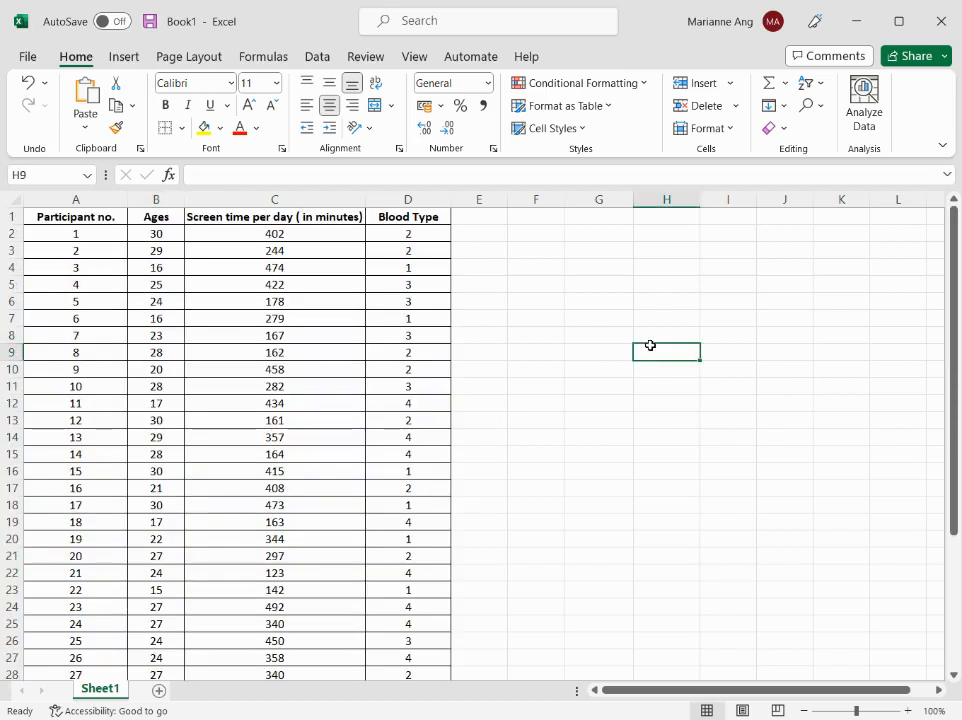
{"action": "left_click", "coordinate": [554, 283]}
{"action": "left_click", "coordinate": [551, 238]}
{"action": "left_click", "coordinate": [553, 252]}
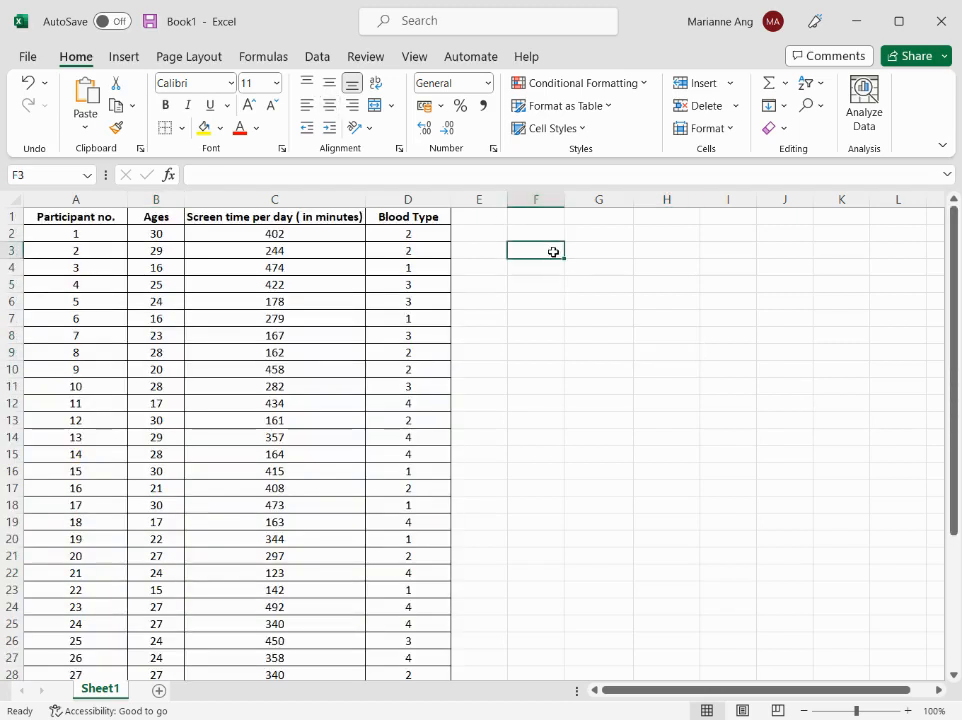
{"action": "key", "text": "alt"}
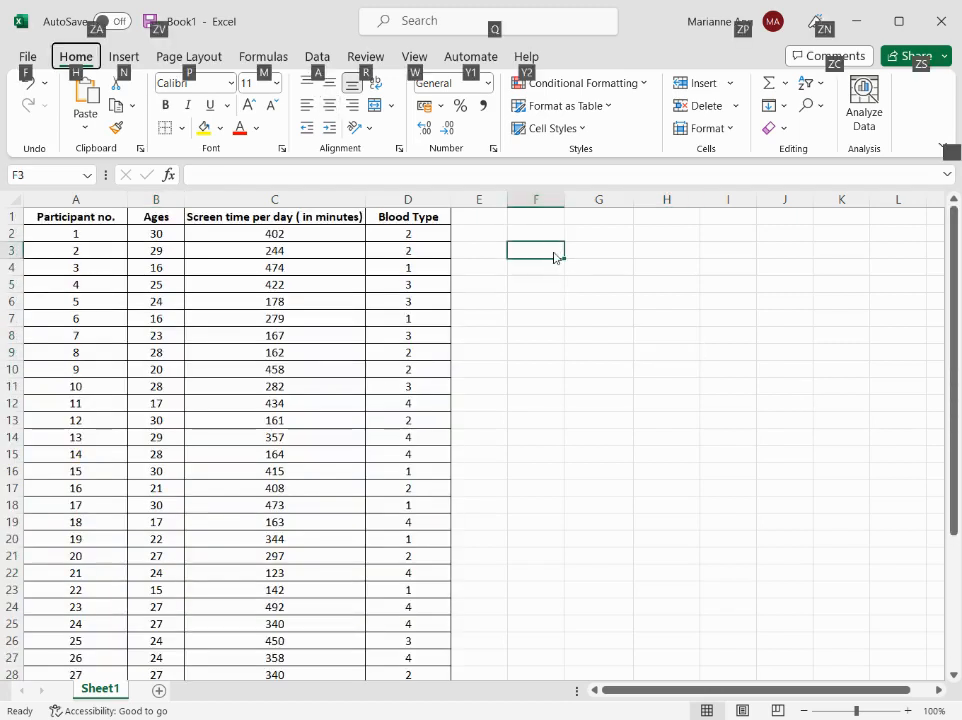
{"action": "key", "text": "alt"}
{"action": "type", "text": "Cl"}
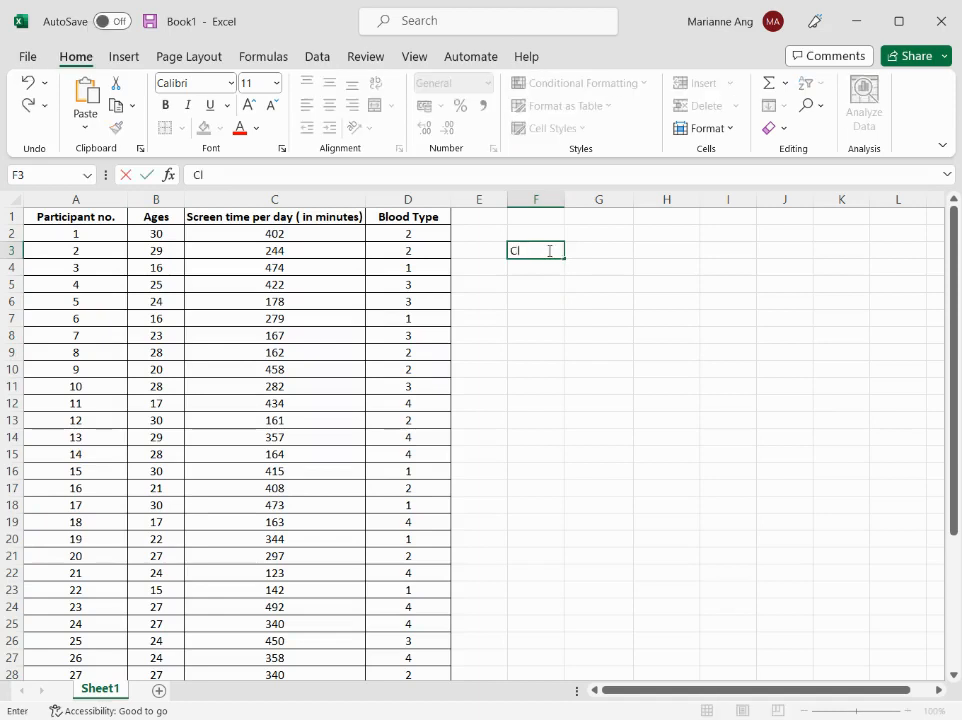
{"action": "type", "text": "asses"}
{"action": "key", "text": "Return"}
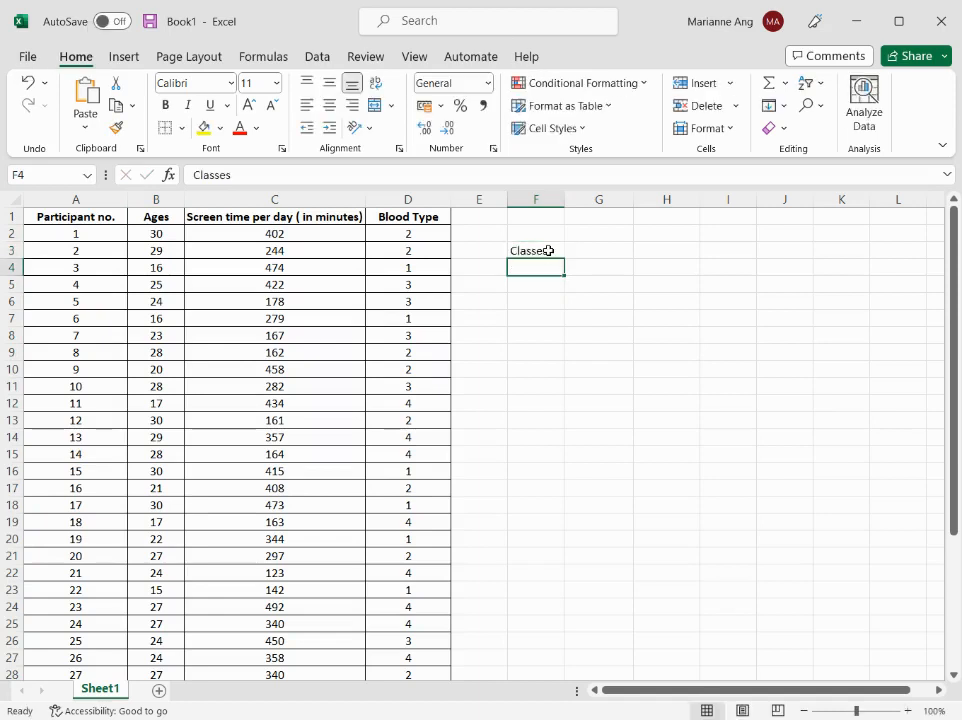
Add the headers "Frequency" in cell G3 and "Percent" in cell H3.
{"action": "key", "text": "Up"}
{"action": "key", "text": "Right"}
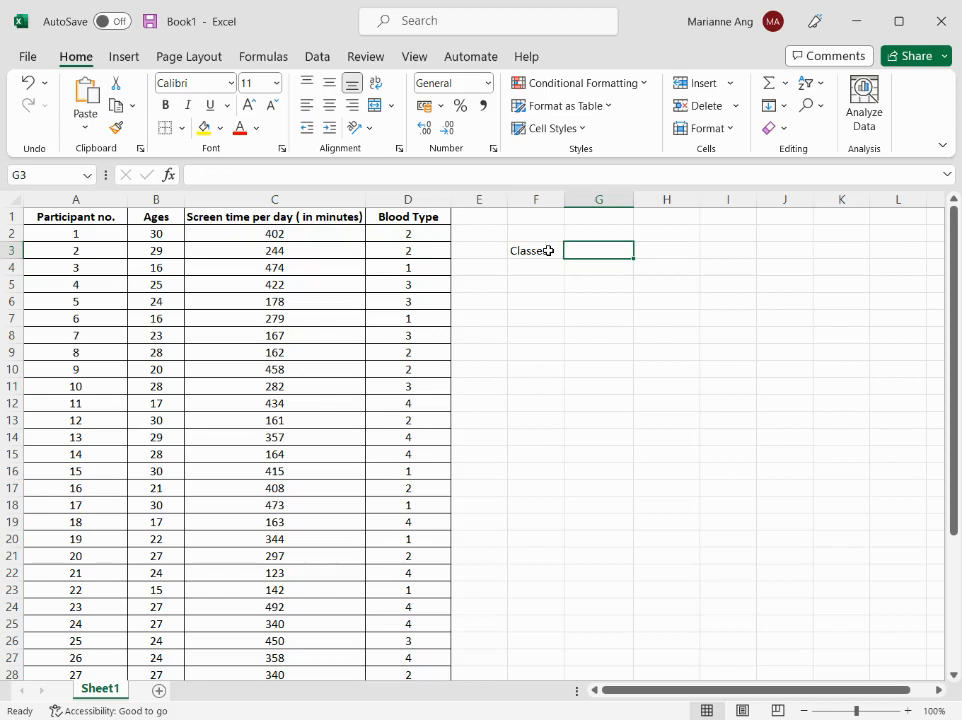
{"action": "type", "text": "Frequ"}
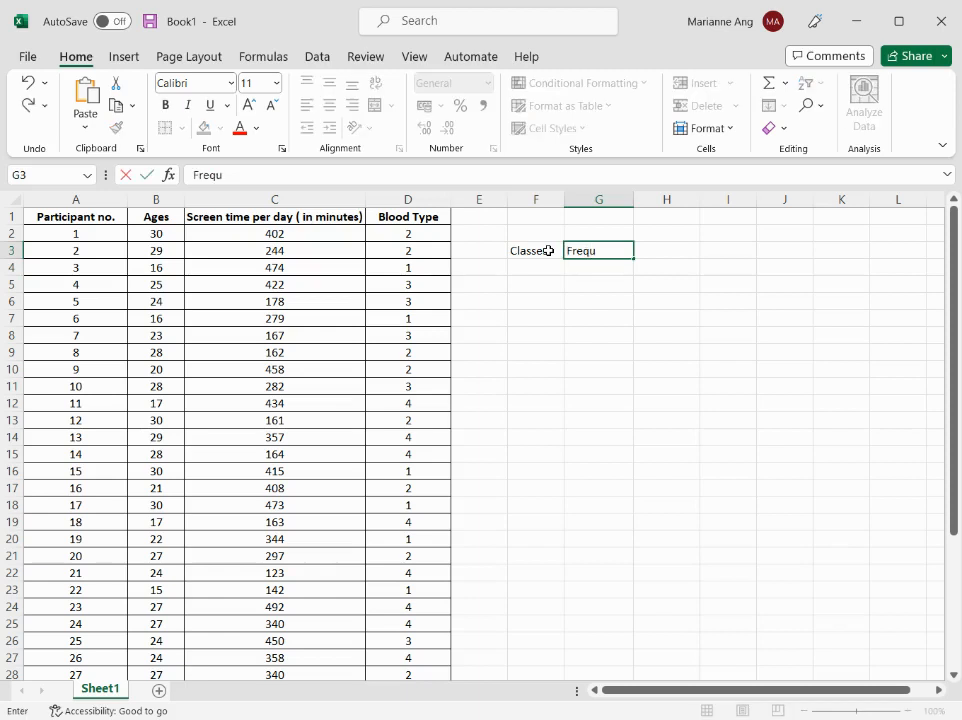
{"action": "type", "text": "ency"}
{"action": "key", "text": "Return"}
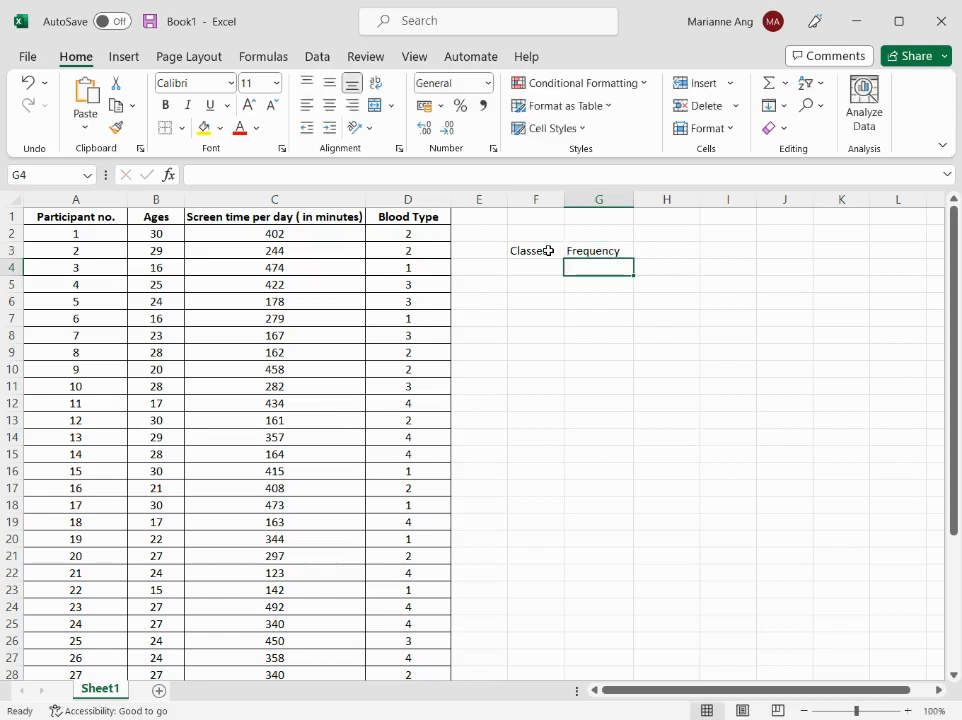
{"action": "key", "text": "Up"}
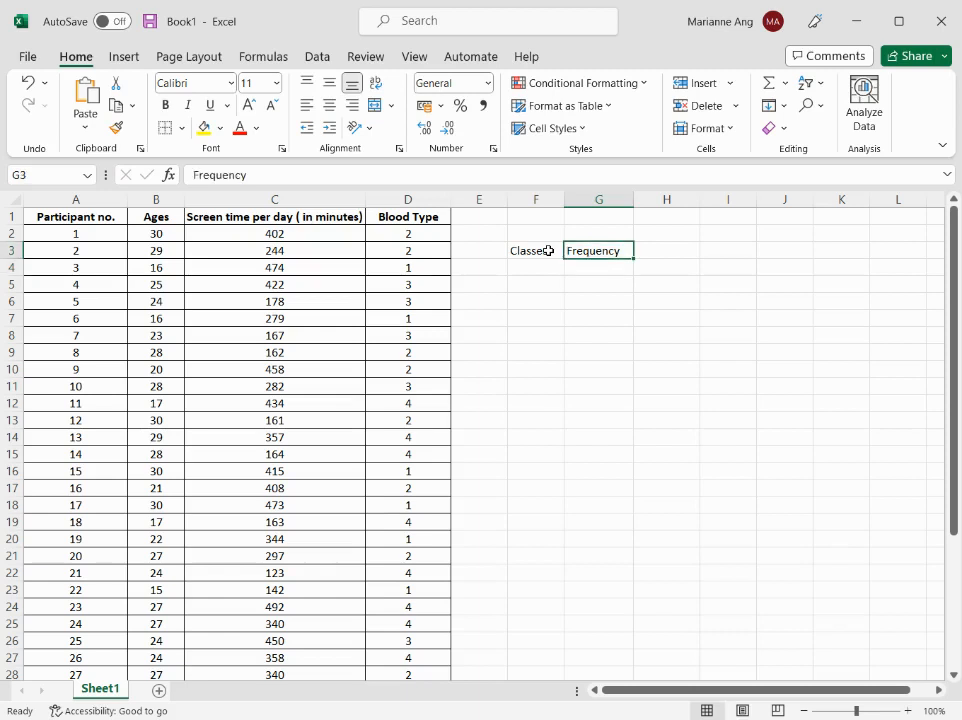
{"action": "key", "text": "Right"}
{"action": "type", "text": "Percent"}
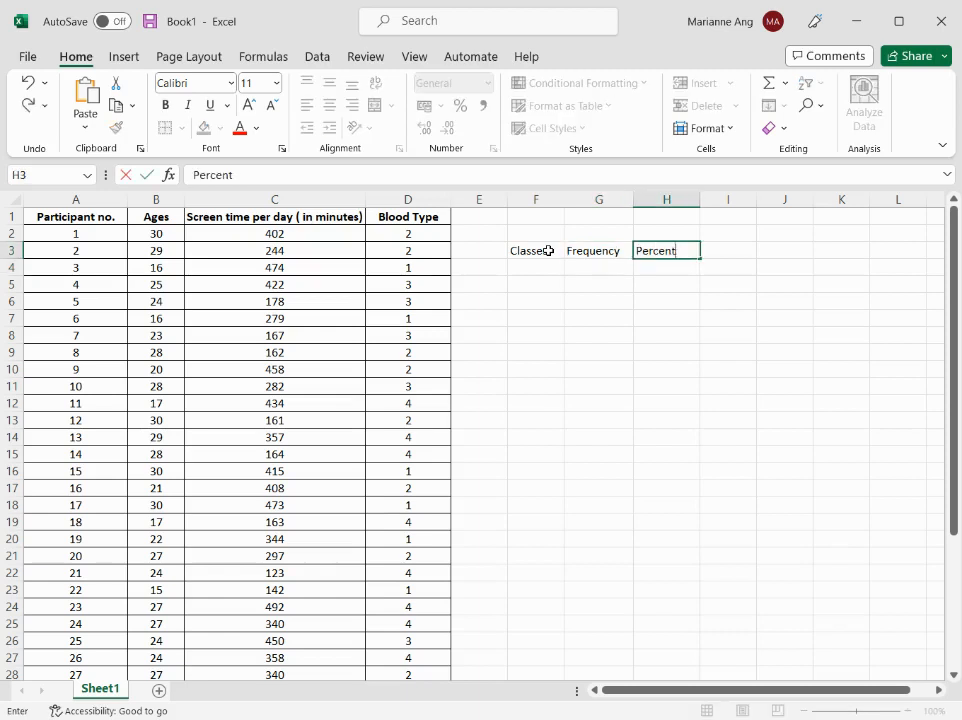
{"action": "key", "text": "Return"}
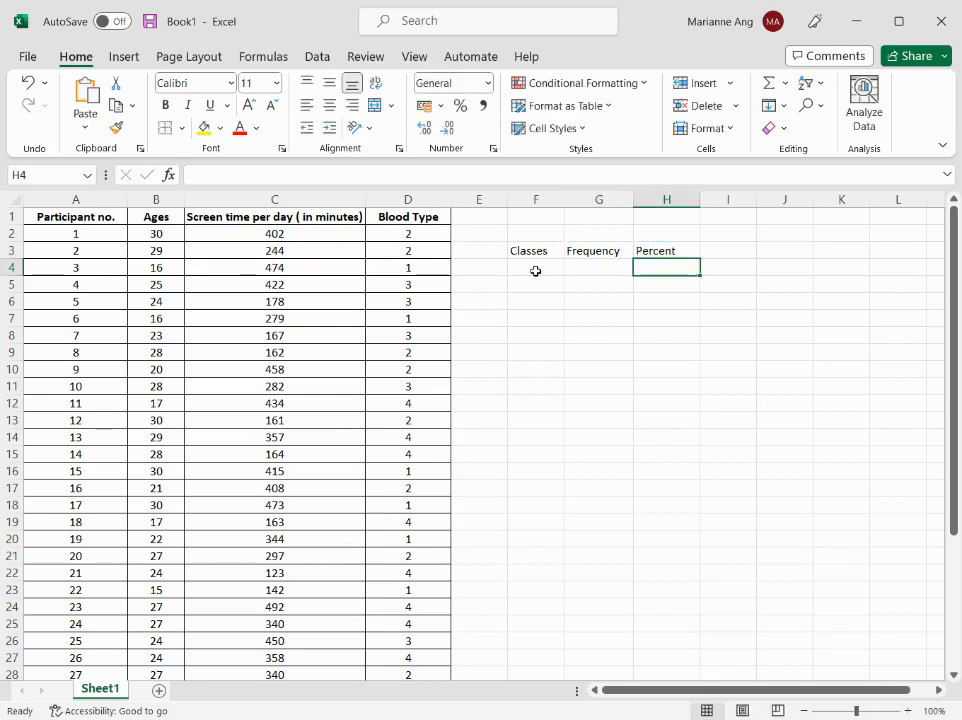
List the blood type codes 1, 2, 3 and 4 under Classes in cells F4 to F7.
{"action": "left_click", "coordinate": [535, 270]}
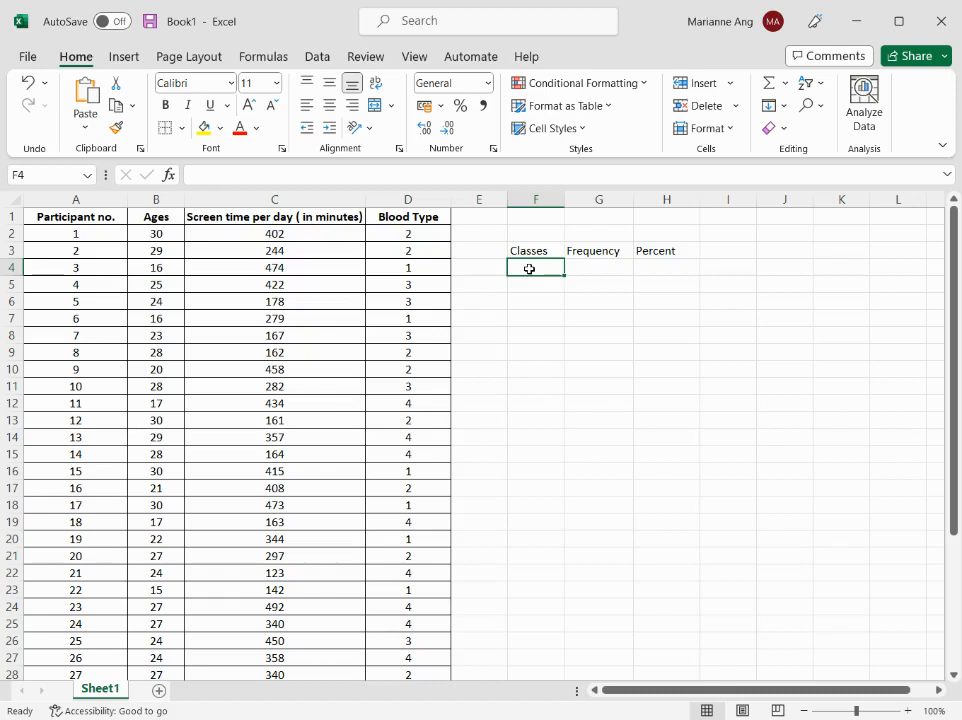
{"action": "left_click", "coordinate": [400, 200]}
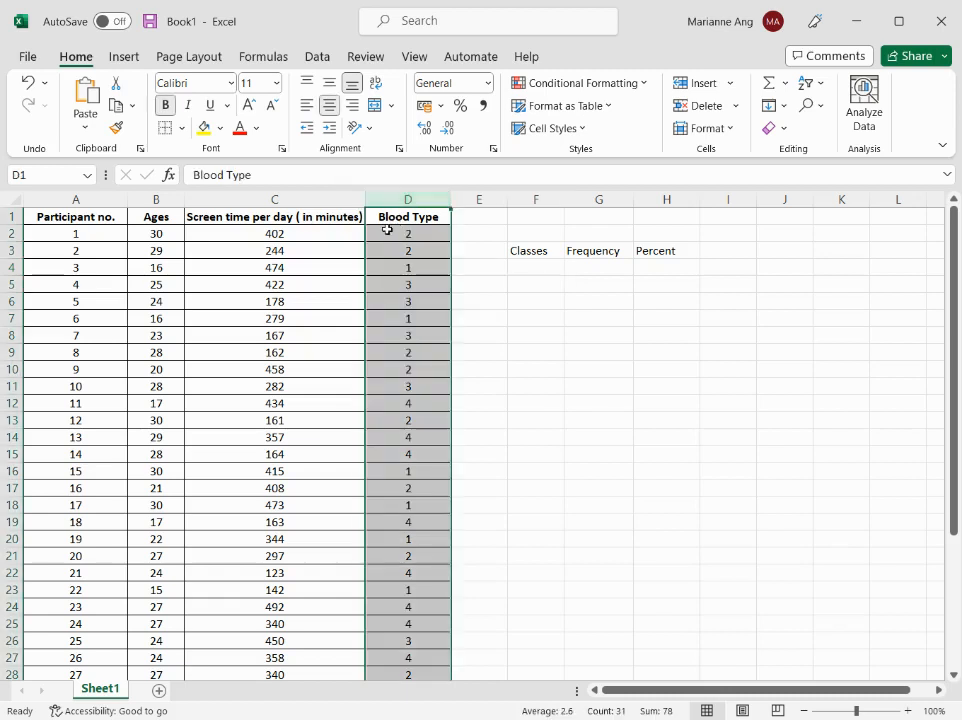
{"action": "left_click", "coordinate": [534, 266]}
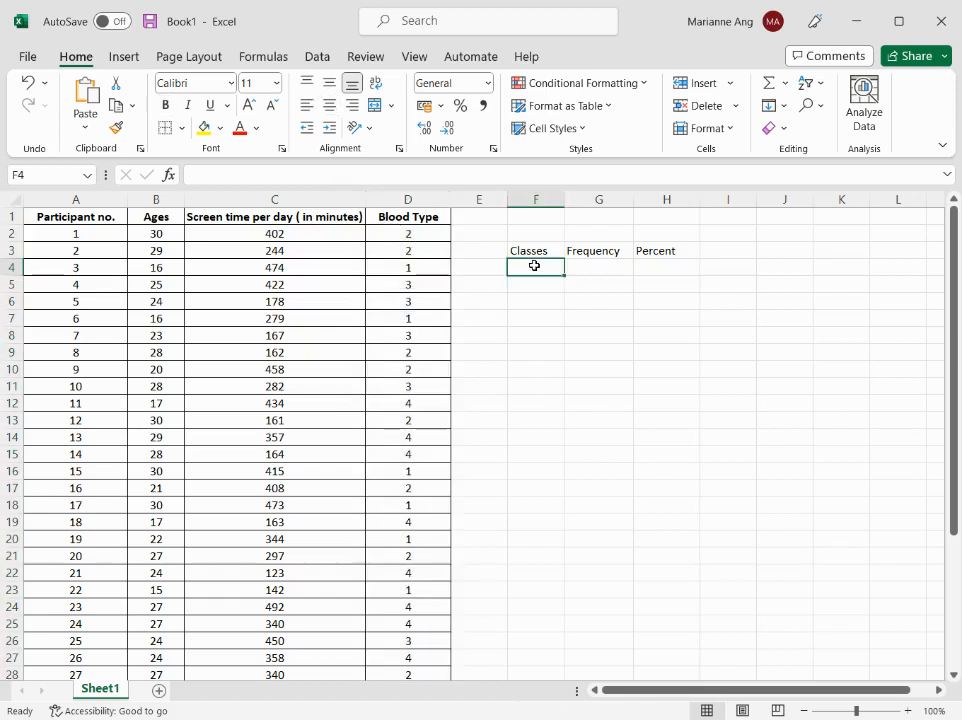
{"action": "type", "text": "1"}
{"action": "key", "text": "Return"}
{"action": "type", "text": "2"}
{"action": "key", "text": "Return"}
{"action": "type", "text": "3"}
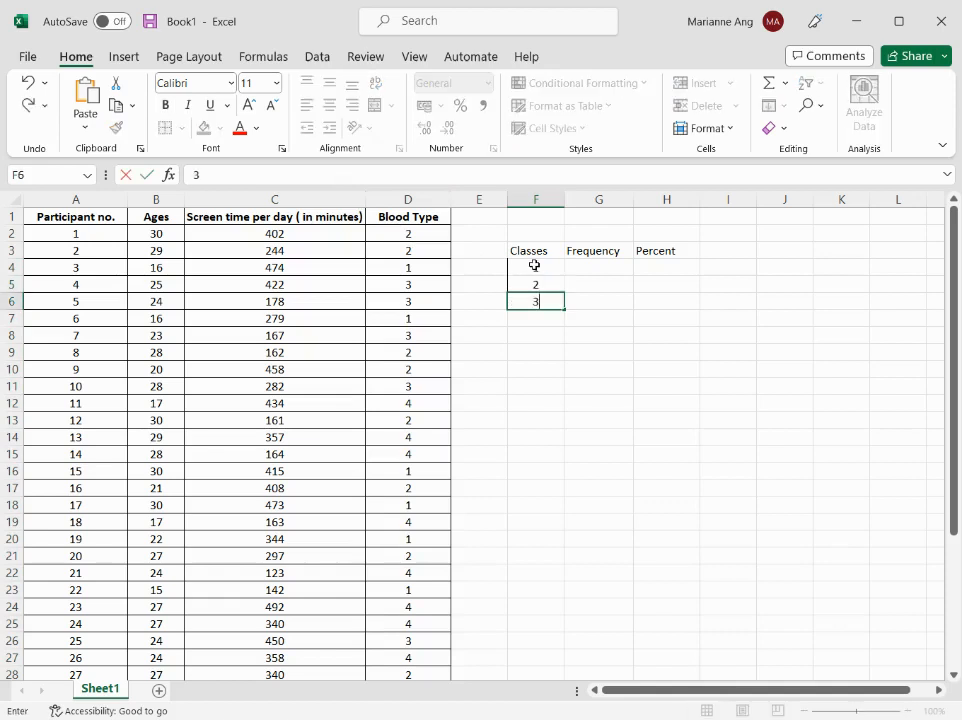
{"action": "key", "text": "Return"}
{"action": "type", "text": "4"}
{"action": "key", "text": "Return"}
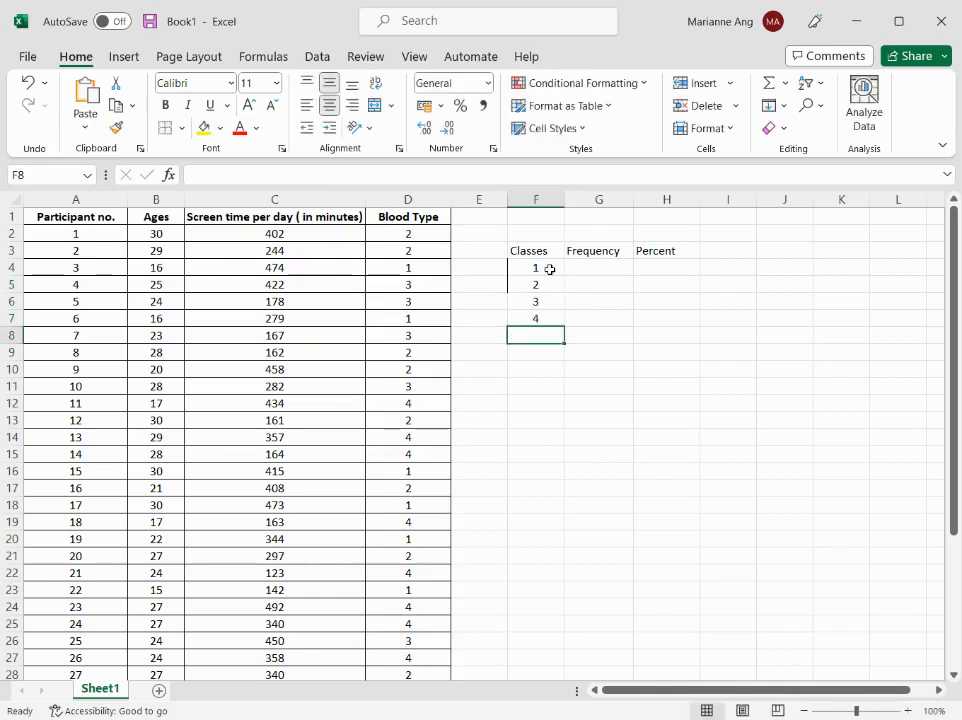
Calculate the frequency of class 1 in cell G4 with the formula =countif(D2:D31,F4).
{"action": "left_click", "coordinate": [603, 280]}
{"action": "left_click", "coordinate": [605, 257]}
{"action": "left_click", "coordinate": [607, 264]}
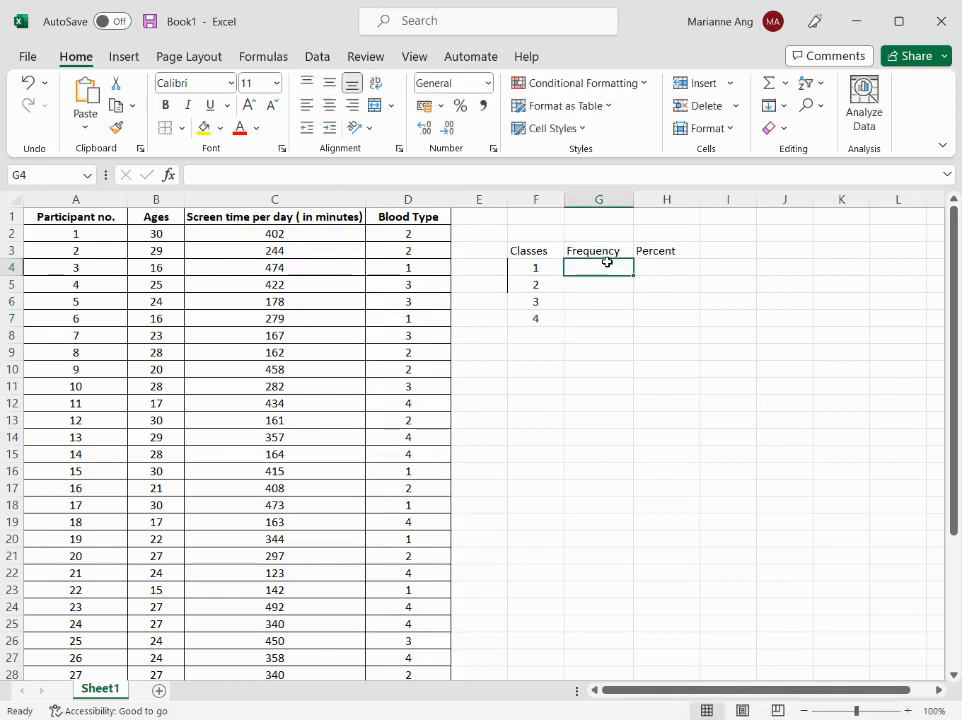
{"action": "type", "text": "="}
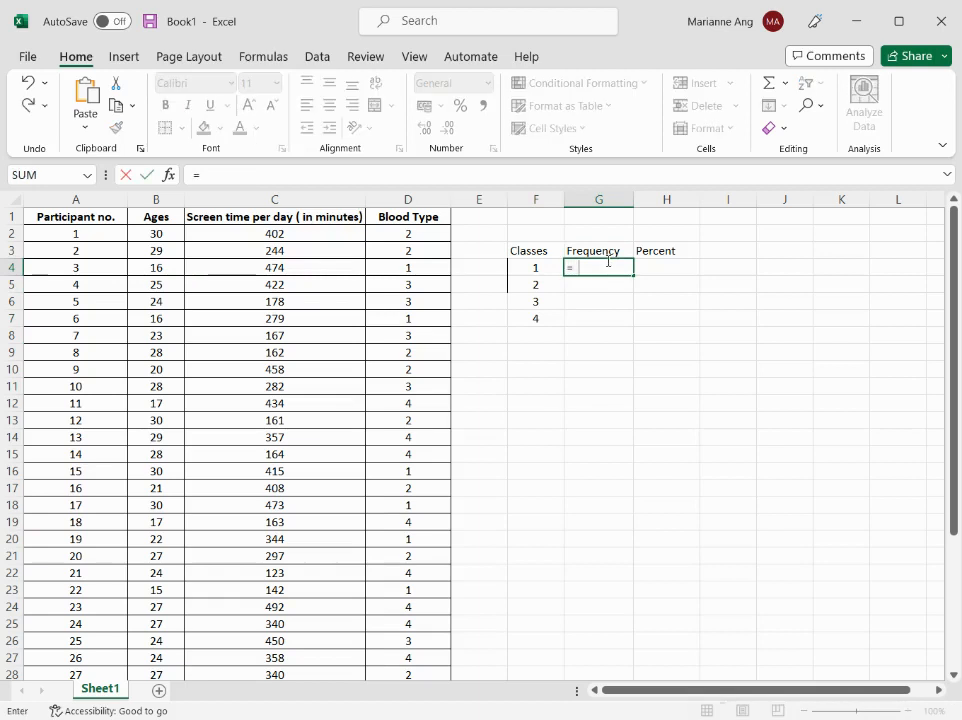
{"action": "type", "text": "countif"}
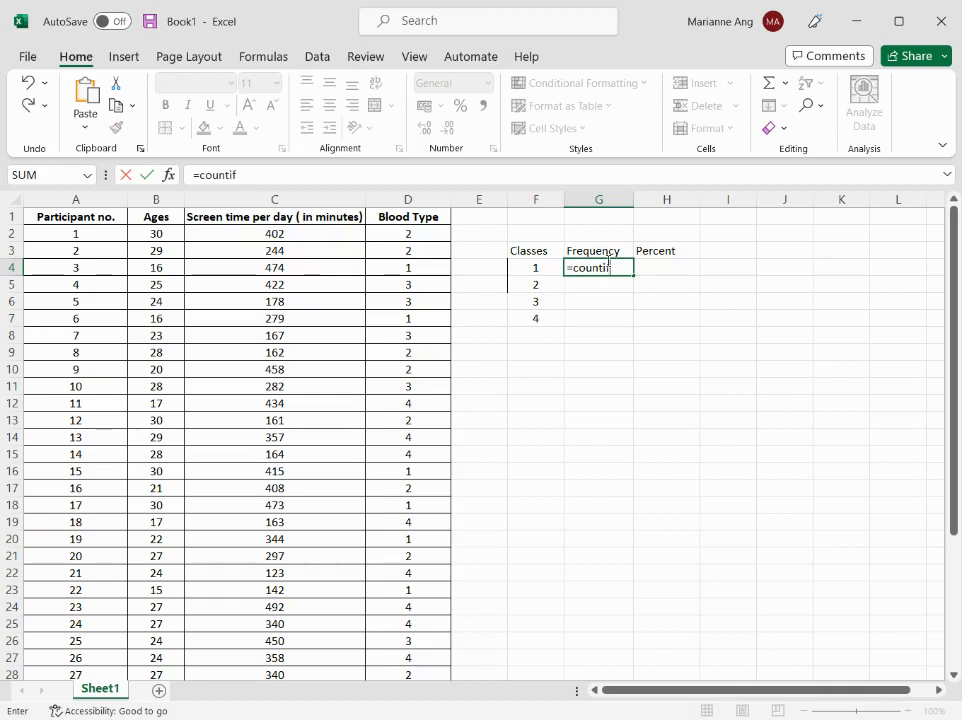
{"action": "type", "text": "("}
{"action": "left_click_drag", "start_coordinate": [373, 235], "coordinate": [436, 652]}
{"action": "type", "text": ","}
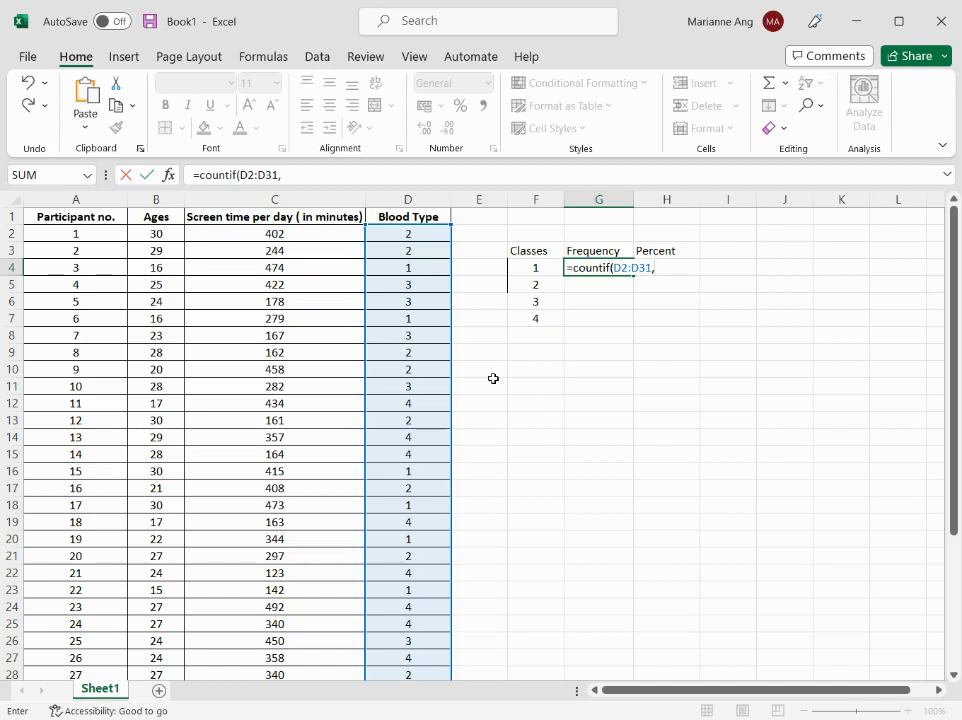
{"action": "left_click", "coordinate": [530, 269]}
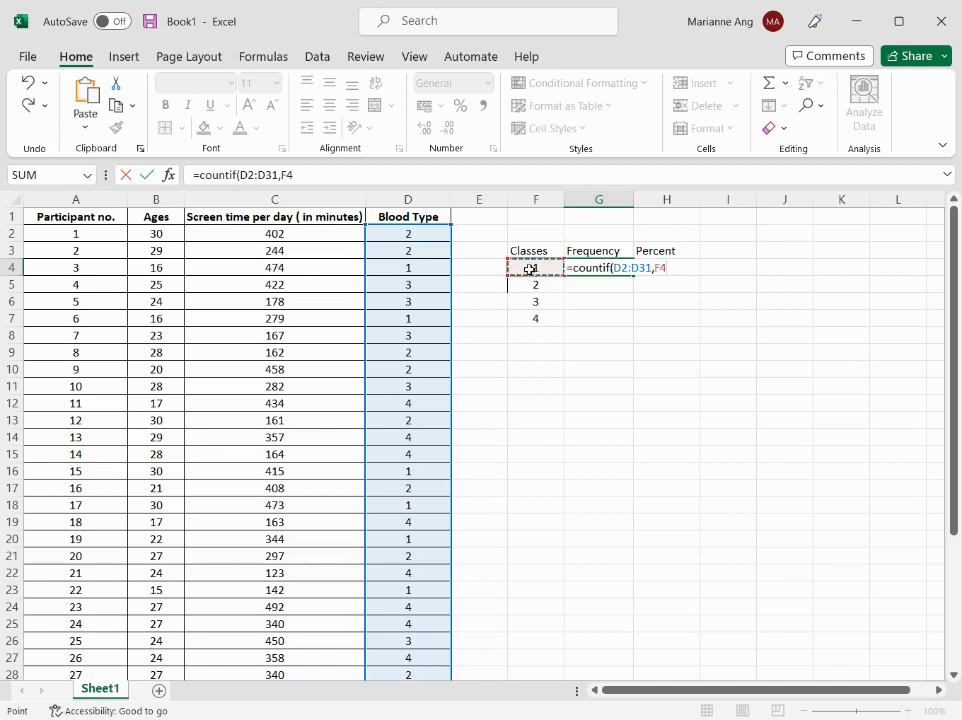
{"action": "key", "text": "BackSpace"}
{"action": "key", "text": "BackSpace"}
{"action": "type", "text": "1"}
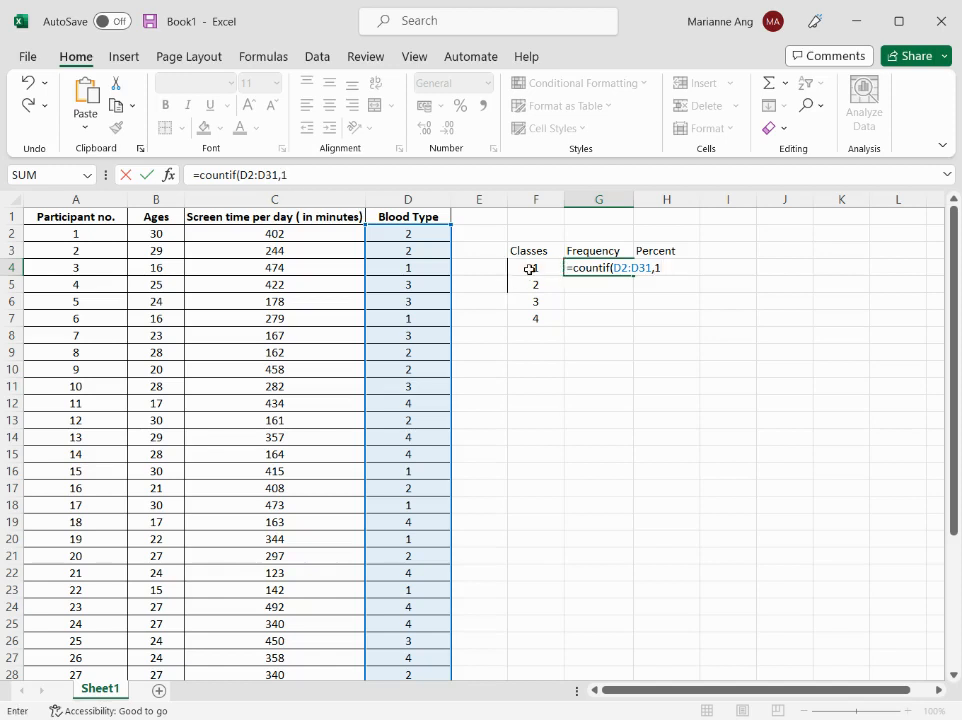
{"action": "key", "text": "BackSpace"}
{"action": "left_click", "coordinate": [530, 269]}
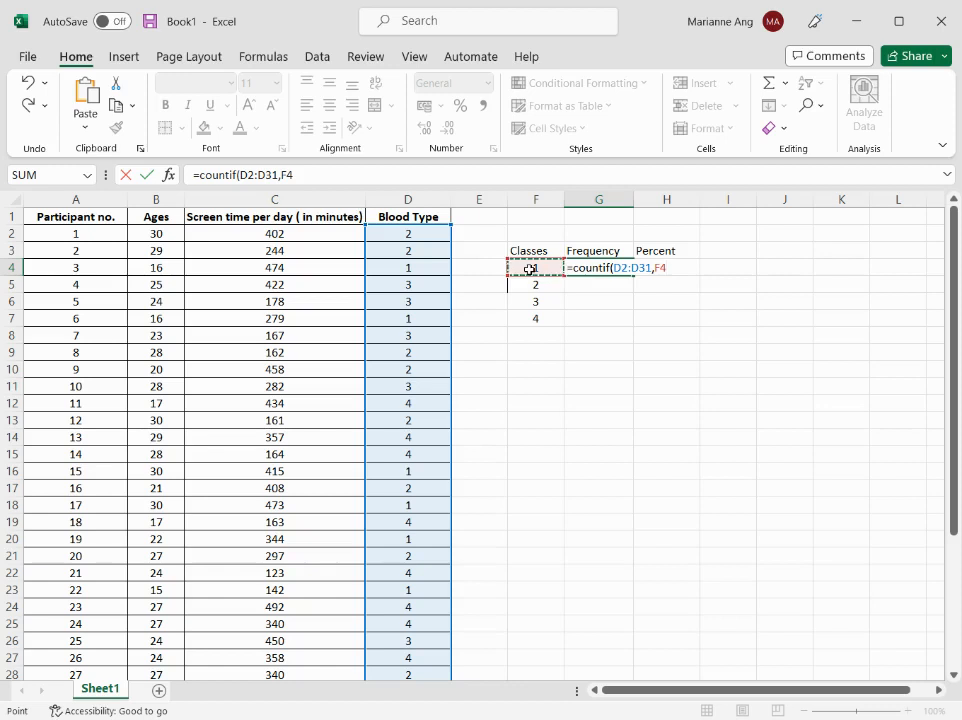
{"action": "type", "text": ")"}
{"action": "key", "text": "Return"}
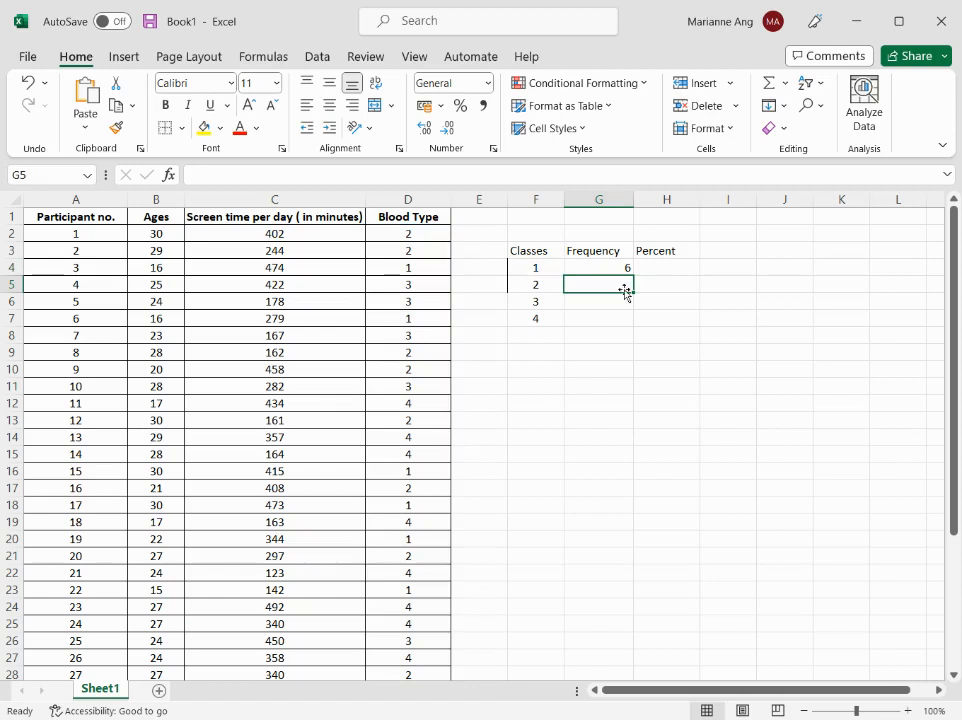
Calculate the frequency of class 2 in cell G5 with the formula =countif(D2:D31,F5).
{"action": "type", "text": "=="}
{"action": "key", "text": "BackSpace"}
{"action": "type", "text": "c"}
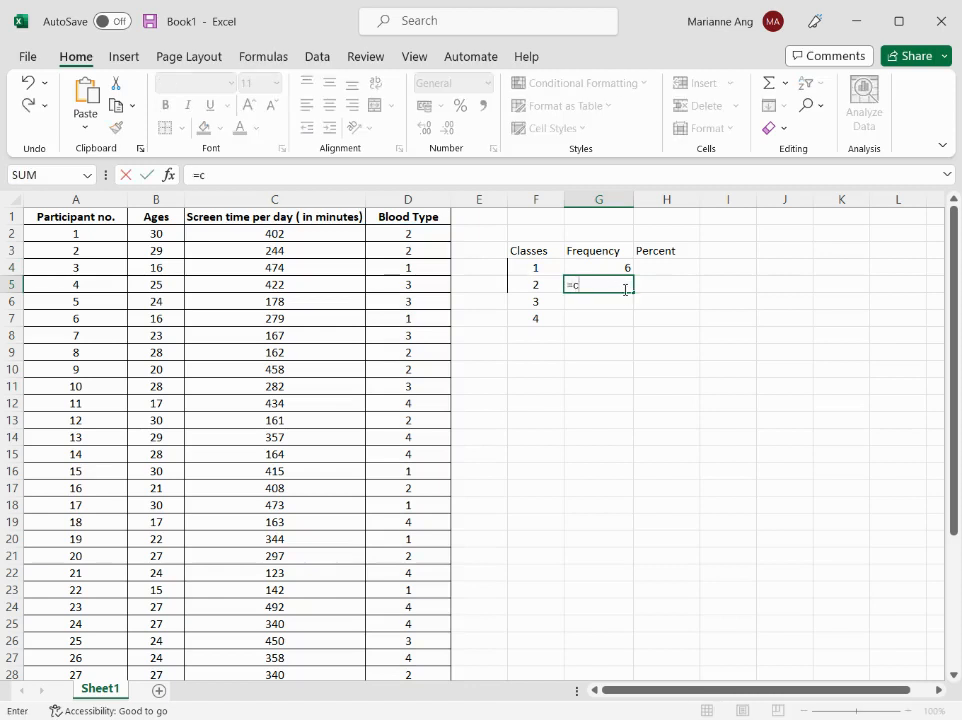
{"action": "type", "text": "ountif("}
{"action": "left_click_drag", "start_coordinate": [429, 232], "coordinate": [447, 554]}
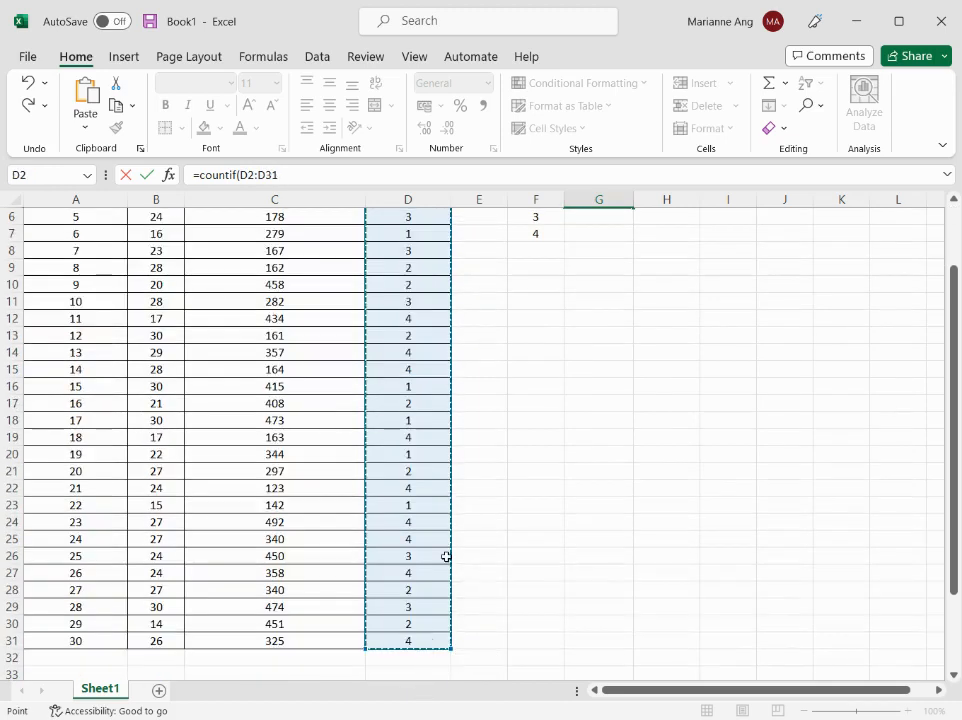
{"action": "scroll", "coordinate": [510, 425], "scroll_direction": "up", "scroll_amount": 2}
{"action": "type", "text": ","}
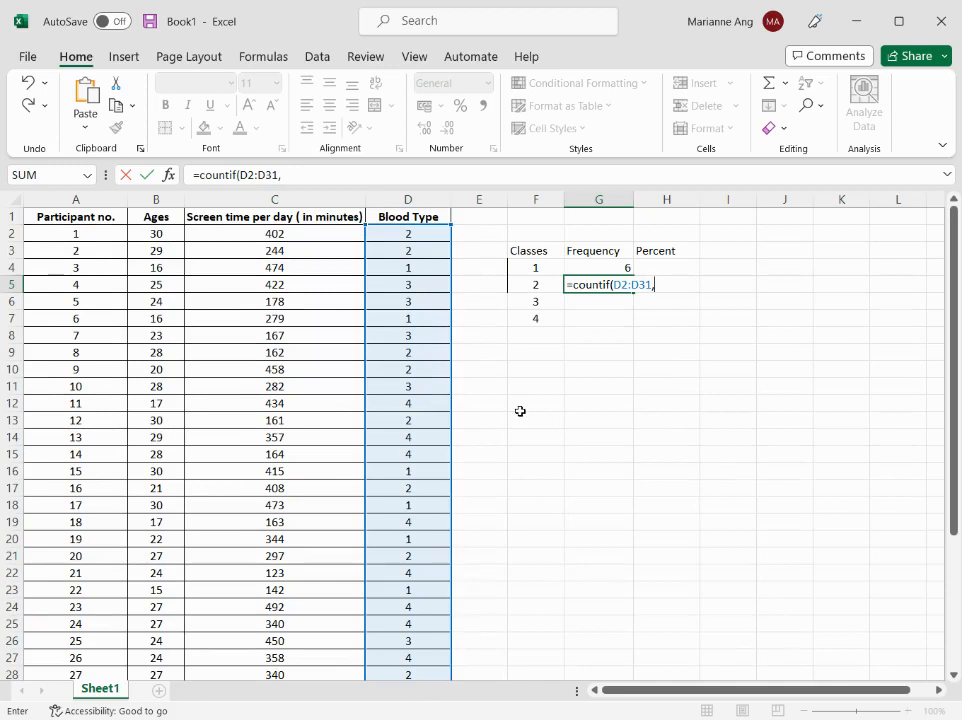
{"action": "left_click", "coordinate": [552, 283]}
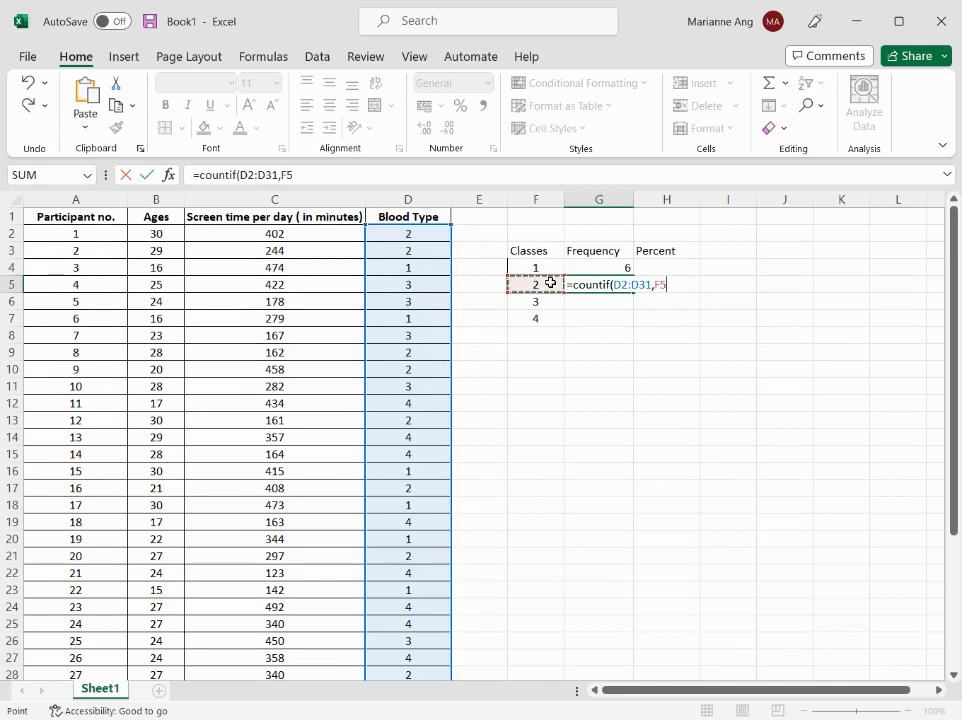
{"action": "type", "text": ")"}
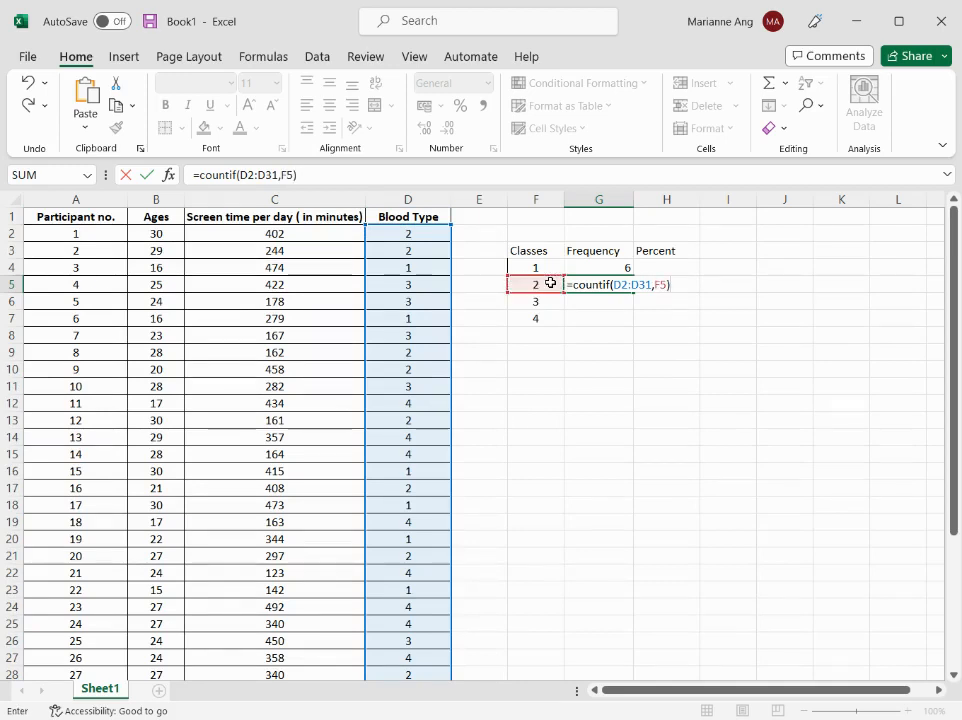
{"action": "key", "text": "Return"}
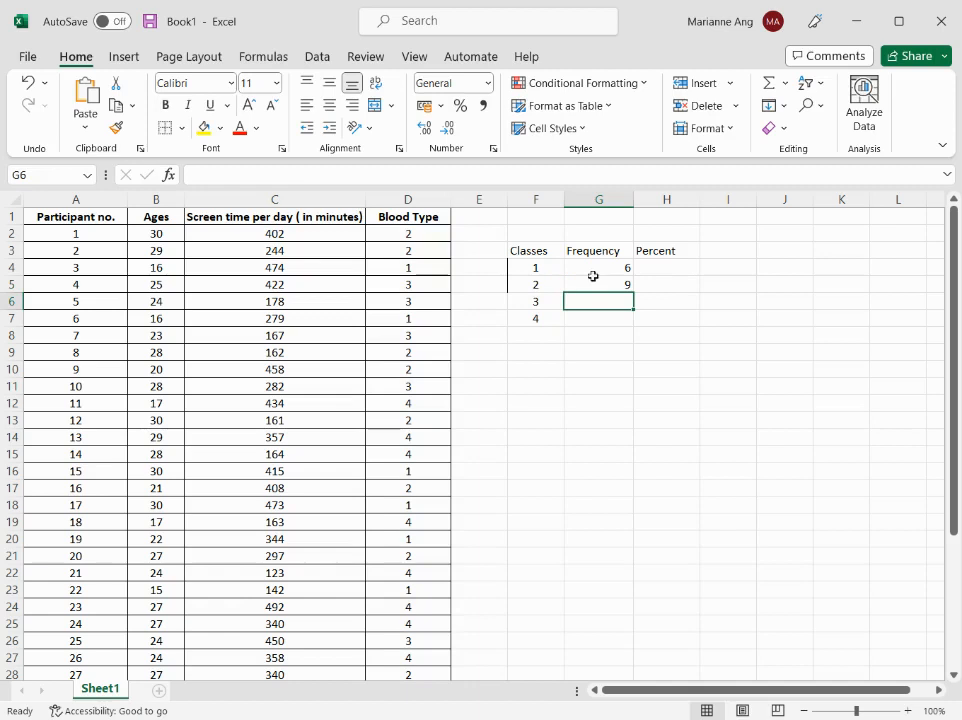
Make the data range absolute in the frequency formula in cell G4, giving =COUNTIF($D$2:$D$31,F4).
{"action": "left_click", "coordinate": [594, 279]}
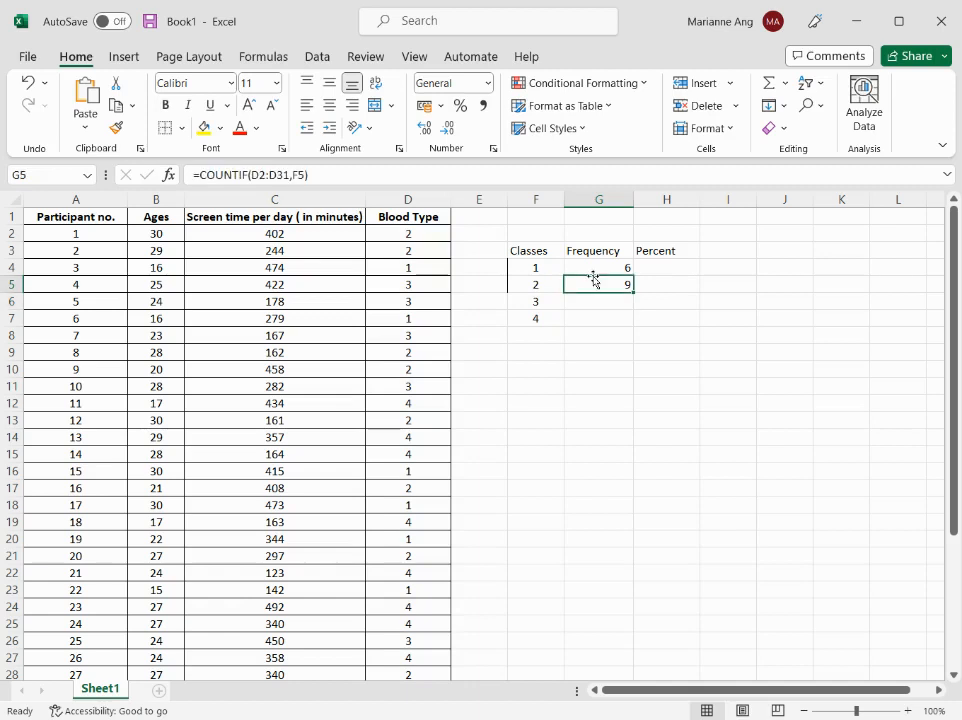
{"action": "left_click", "coordinate": [595, 266]}
{"action": "double_click", "coordinate": [597, 267]}
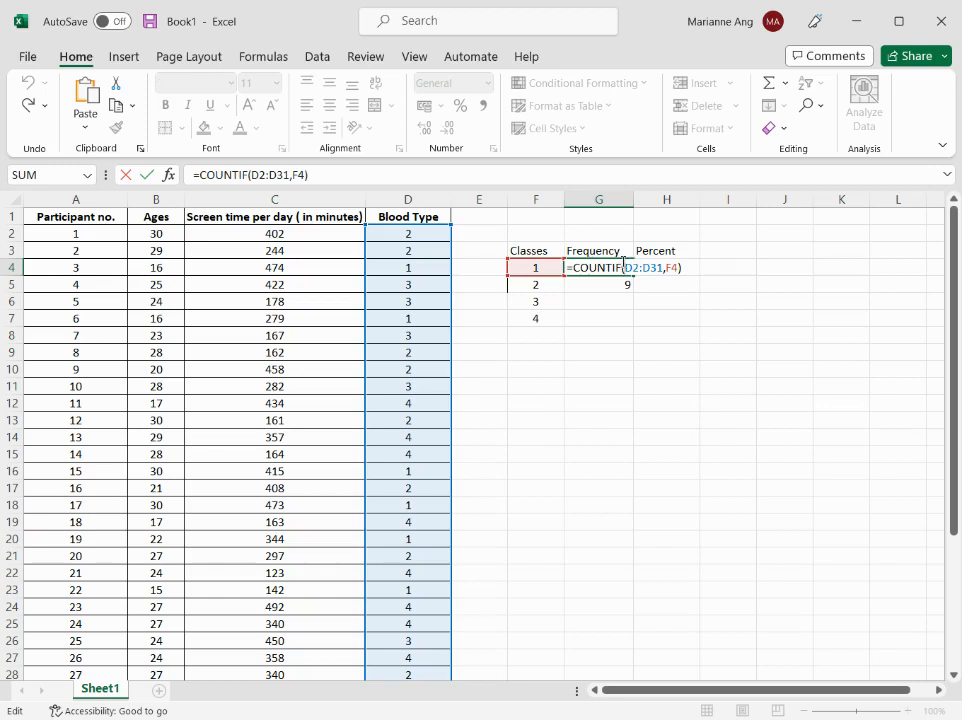
{"action": "type", "text": "$"}
{"action": "key", "text": "Right"}
{"action": "type", "text": "$"}
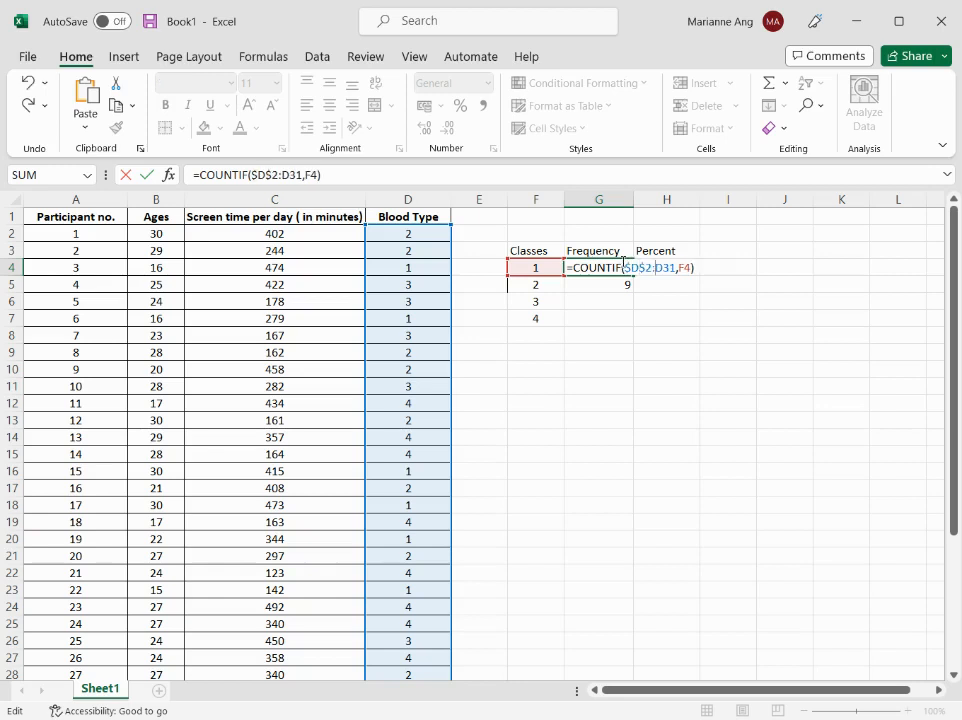
{"action": "key", "text": "Right"}
{"action": "key", "text": "Right"}
{"action": "type", "text": "$"}
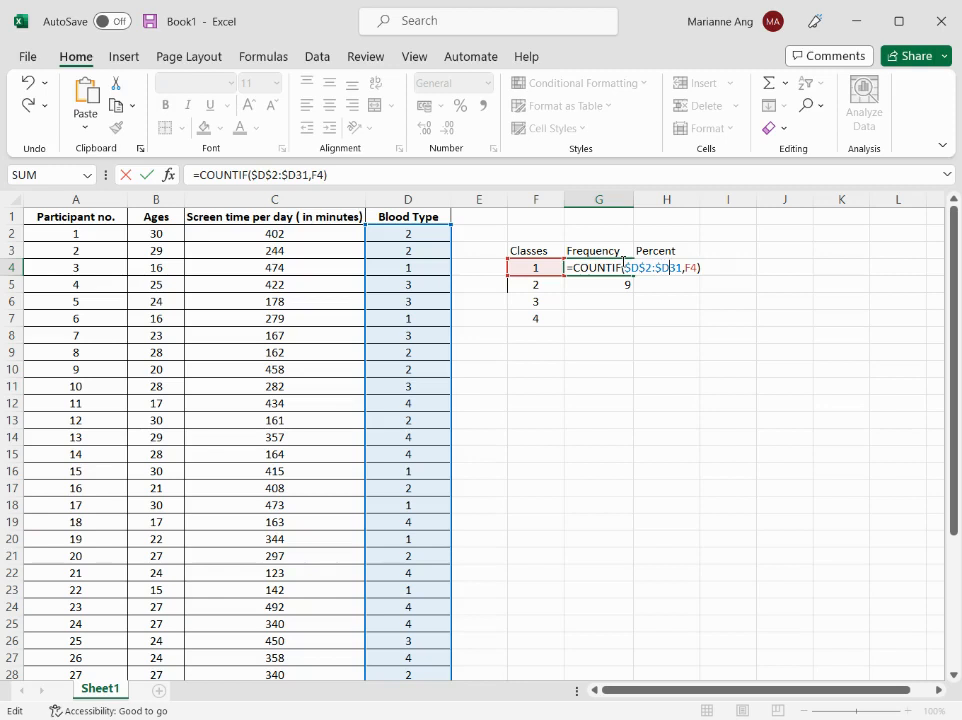
{"action": "key", "text": "Right"}
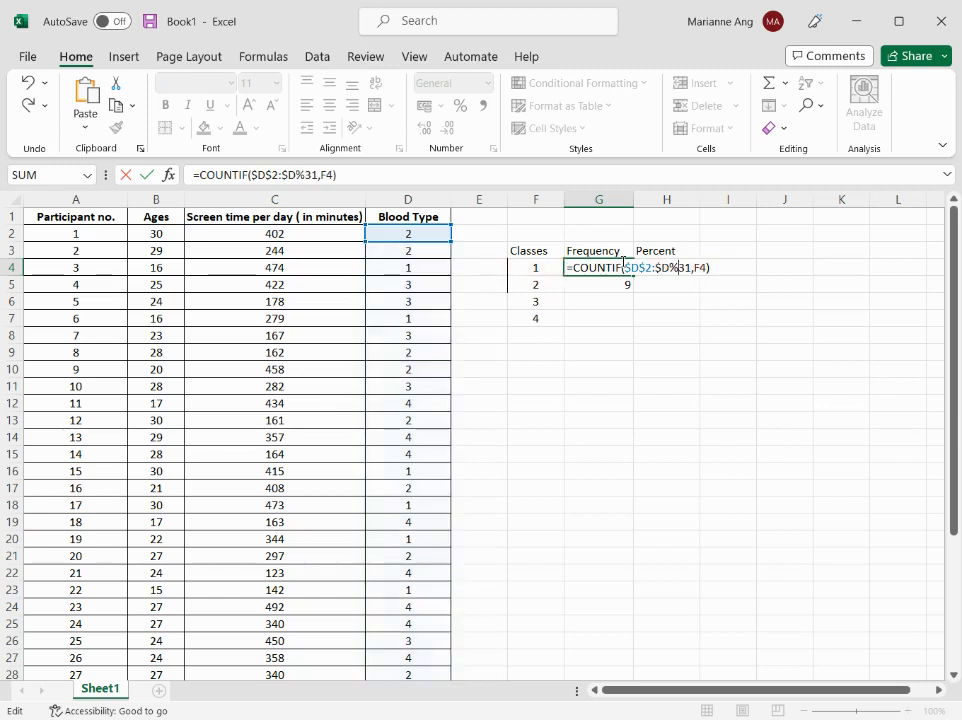
{"action": "type", "text": "$"}
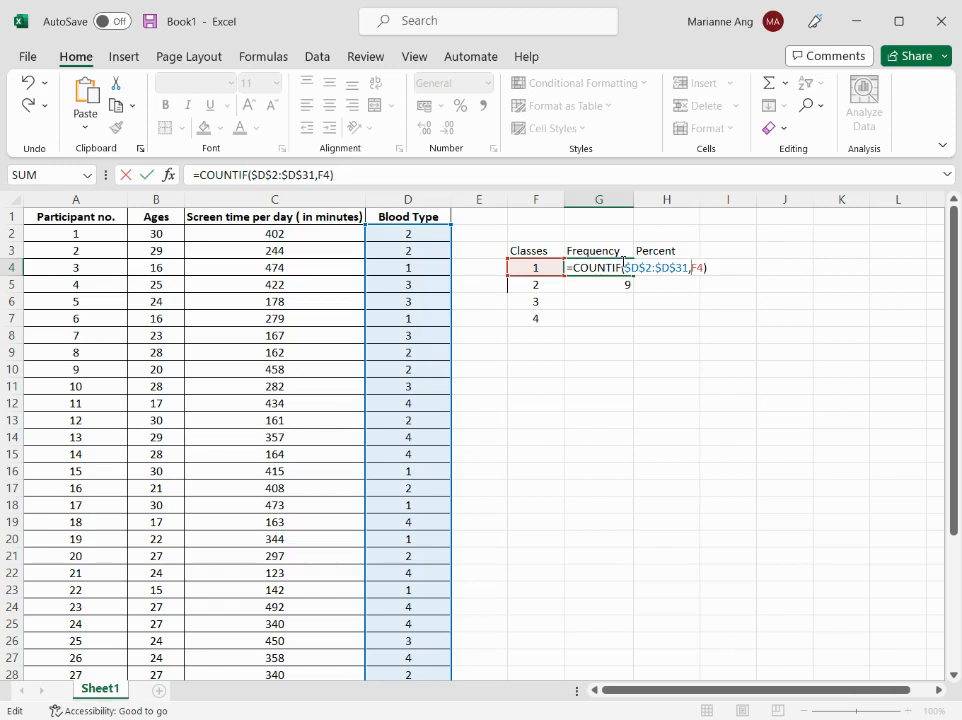
{"action": "left_click_drag", "start_coordinate": [623, 266], "coordinate": [688, 267]}
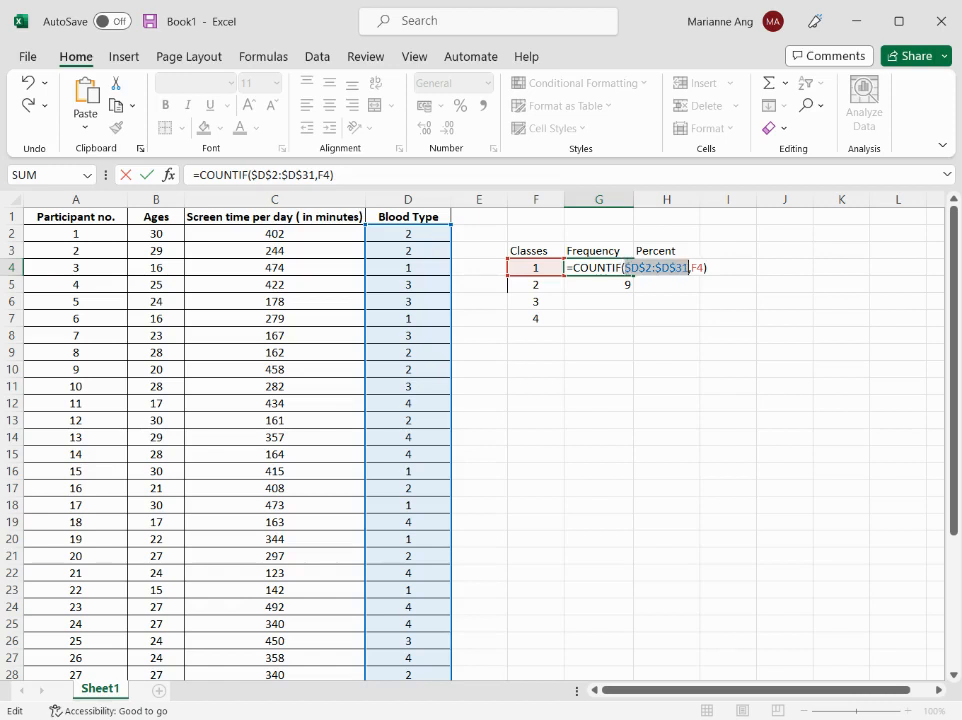
{"action": "key", "text": "Return"}
Fill the frequency formula from cell G4 down to G7 for the remaining classes.
{"action": "left_click", "coordinate": [627, 263]}
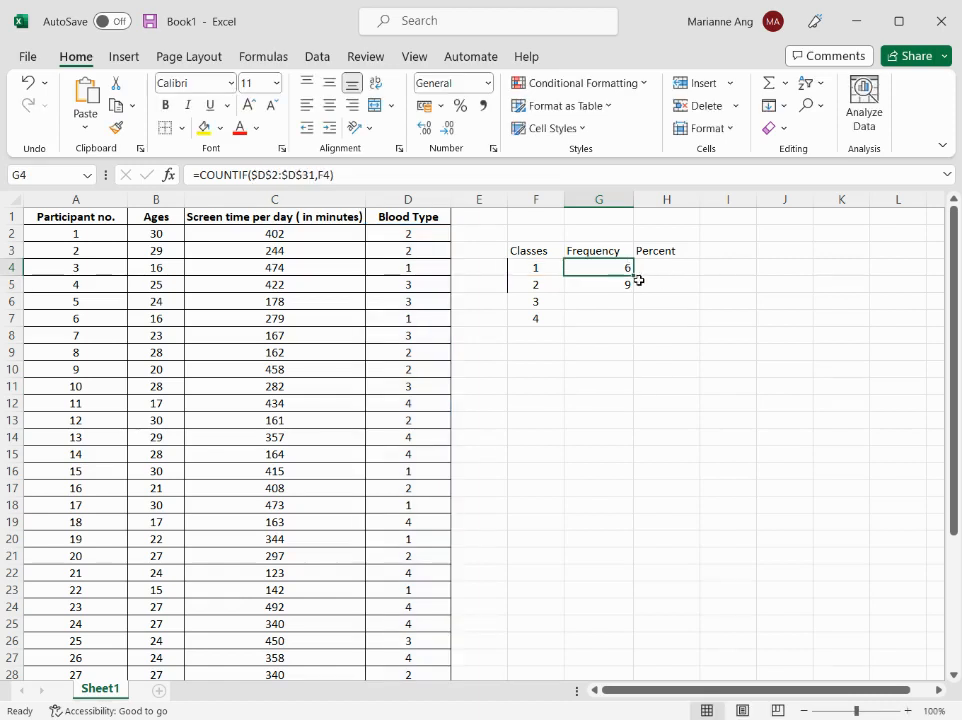
{"action": "left_click_drag", "start_coordinate": [633, 276], "coordinate": [633, 326]}
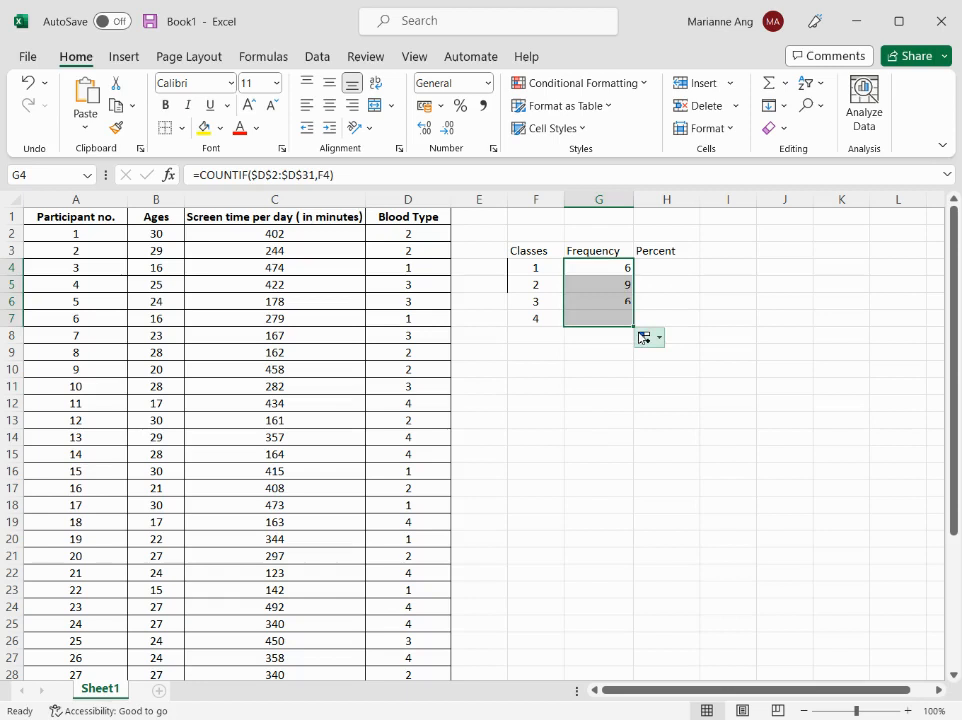
{"action": "left_click", "coordinate": [608, 406]}
Total the frequencies in cell G8 with the formula =sum(G4:G7), and check the total against the number of participants.
{"action": "left_click", "coordinate": [606, 340]}
{"action": "type", "text": "="}
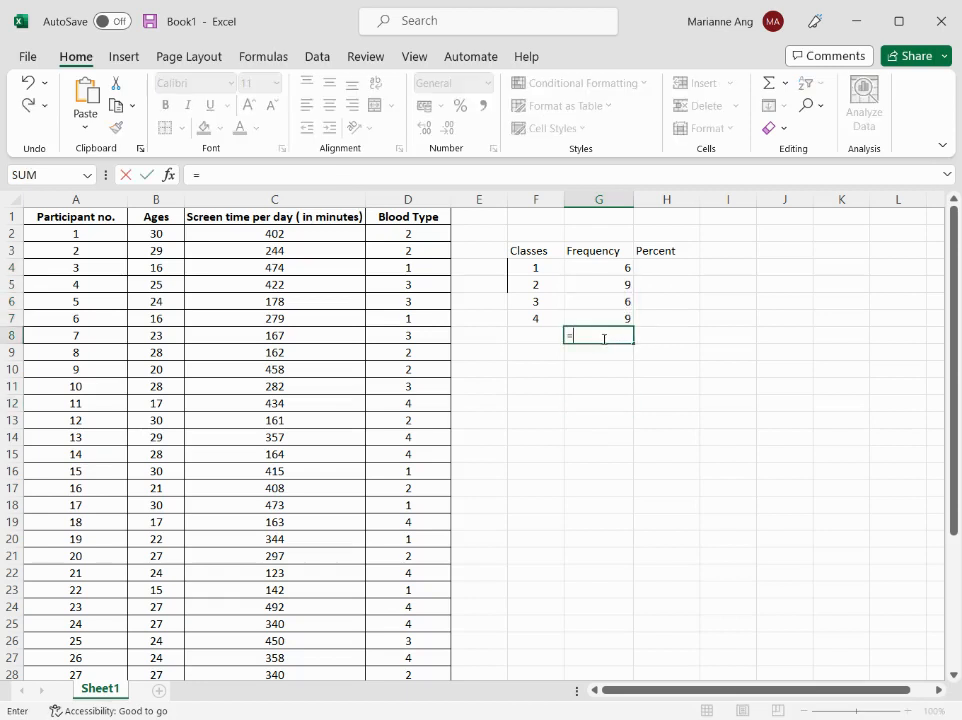
{"action": "type", "text": "sum("}
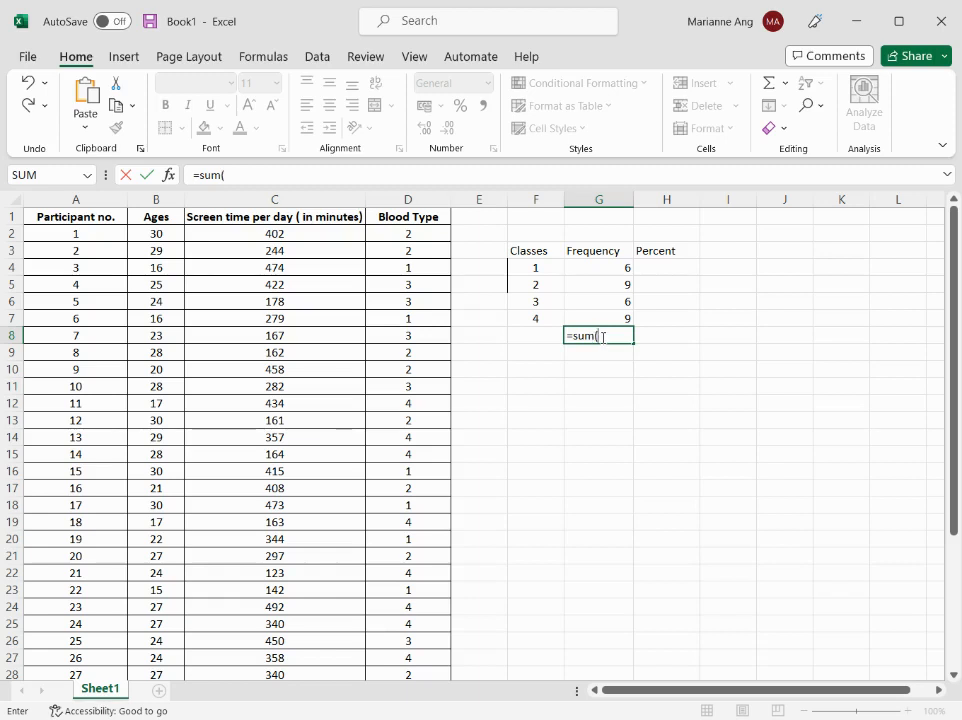
{"action": "left_click_drag", "start_coordinate": [601, 262], "coordinate": [610, 316]}
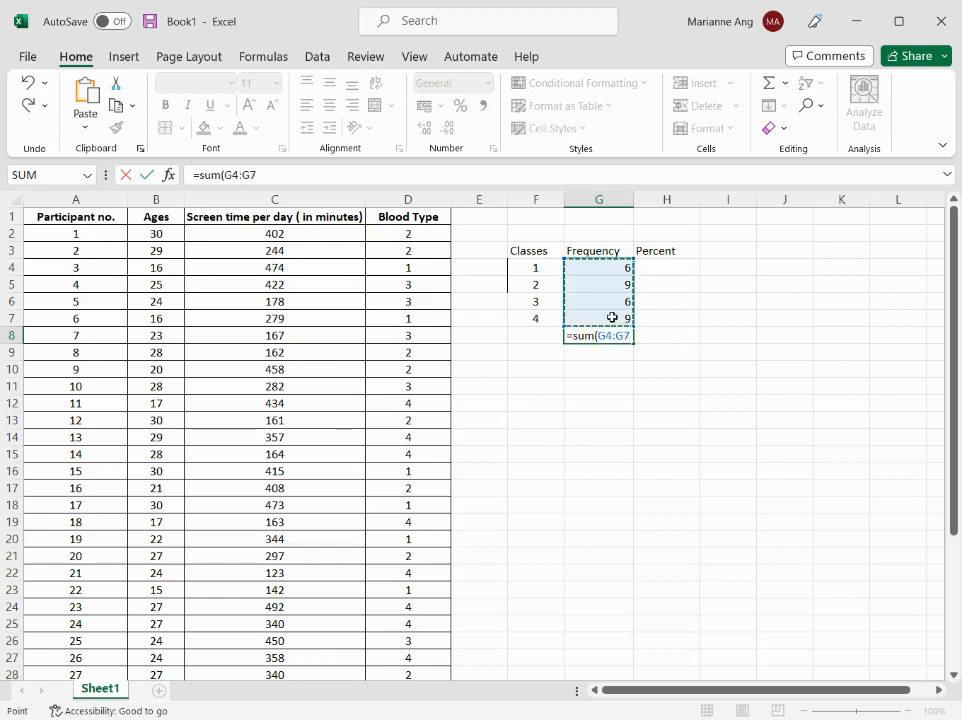
{"action": "type", "text": ")"}
{"action": "key", "text": "Return"}
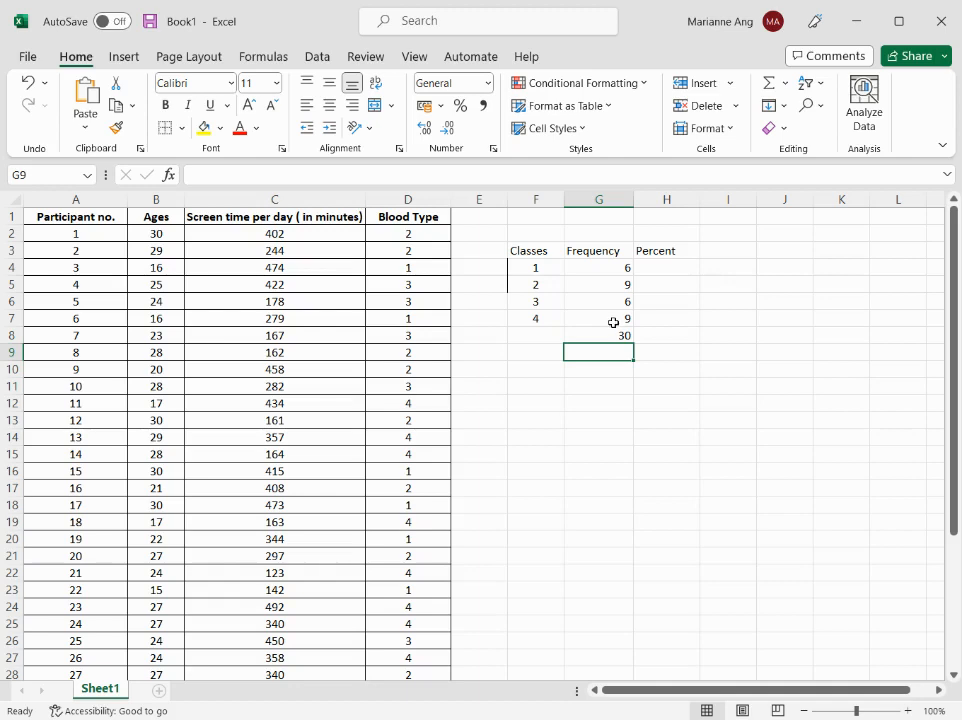
{"action": "left_click", "coordinate": [612, 334]}
{"action": "scroll", "coordinate": [94, 526], "scroll_direction": "down", "scroll_amount": 4}
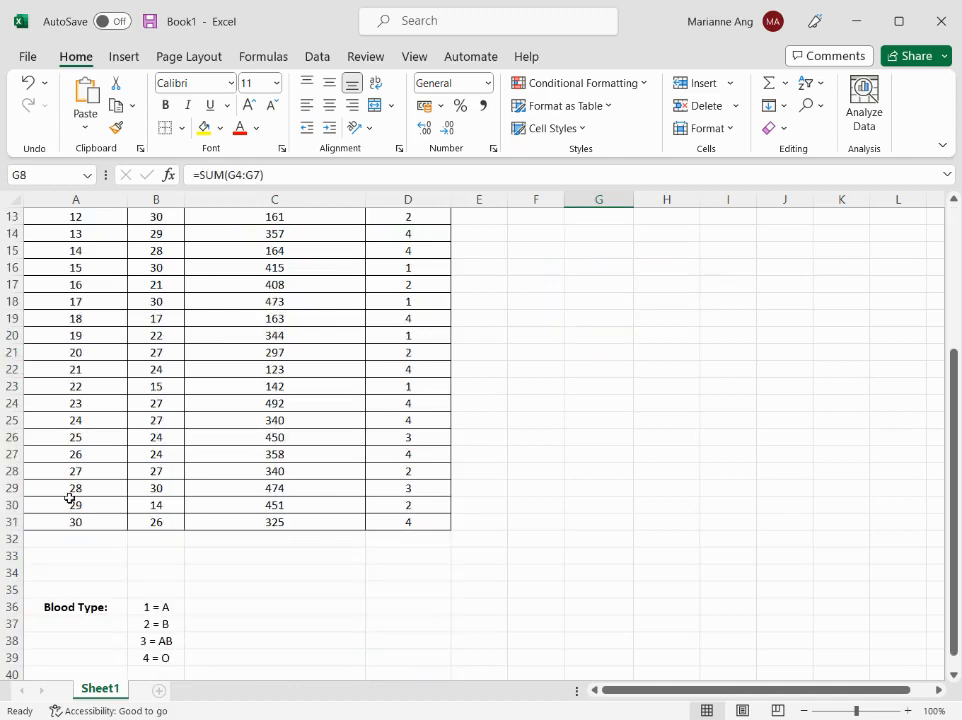
{"action": "scroll", "coordinate": [326, 400], "scroll_direction": "up", "scroll_amount": 4}
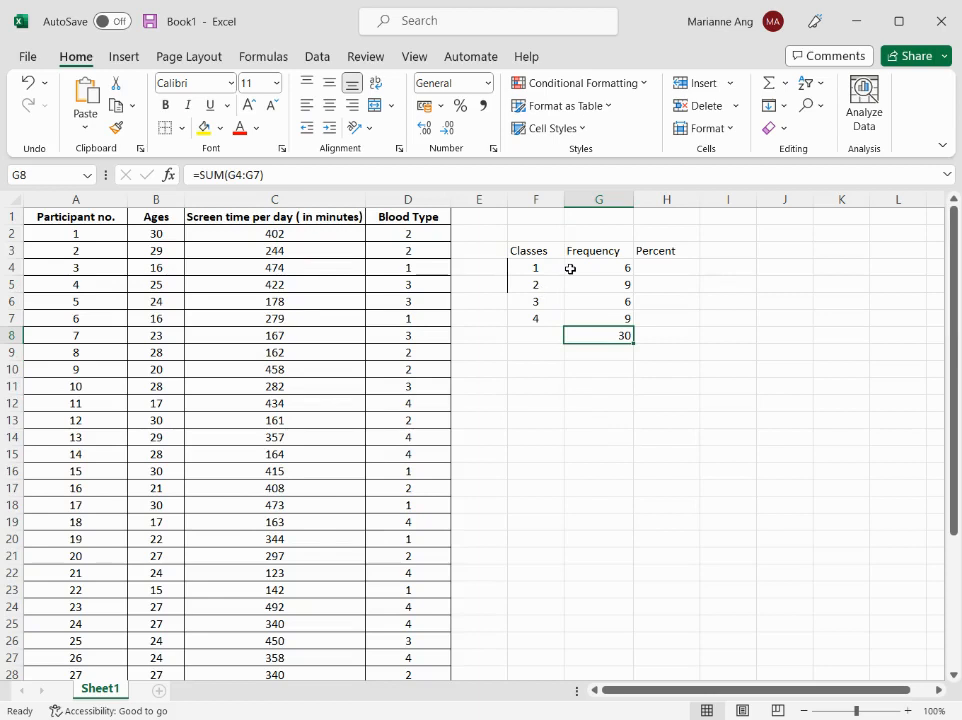
Calculate the percent of class 1 in cell H4 with the formula =(G4/G8)*100.
{"action": "left_click", "coordinate": [691, 266]}
{"action": "type", "text": "="}
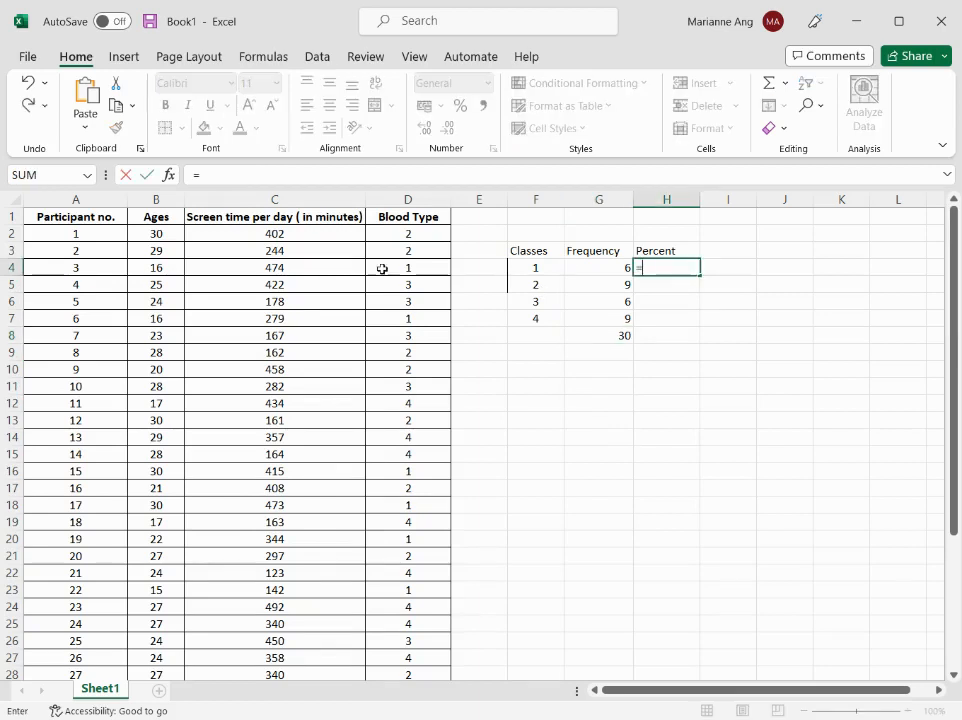
{"action": "left_click", "coordinate": [619, 266]}
{"action": "type", "text": "/"}
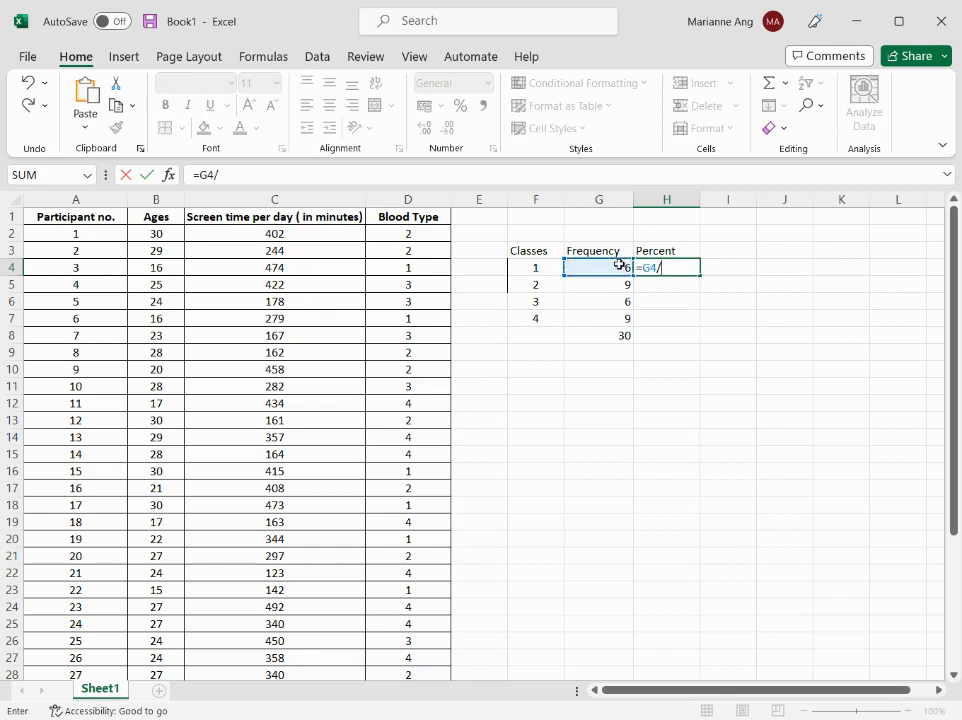
{"action": "key", "text": "BackSpace"}
{"action": "key", "text": "BackSpace"}
{"action": "key", "text": "BackSpace"}
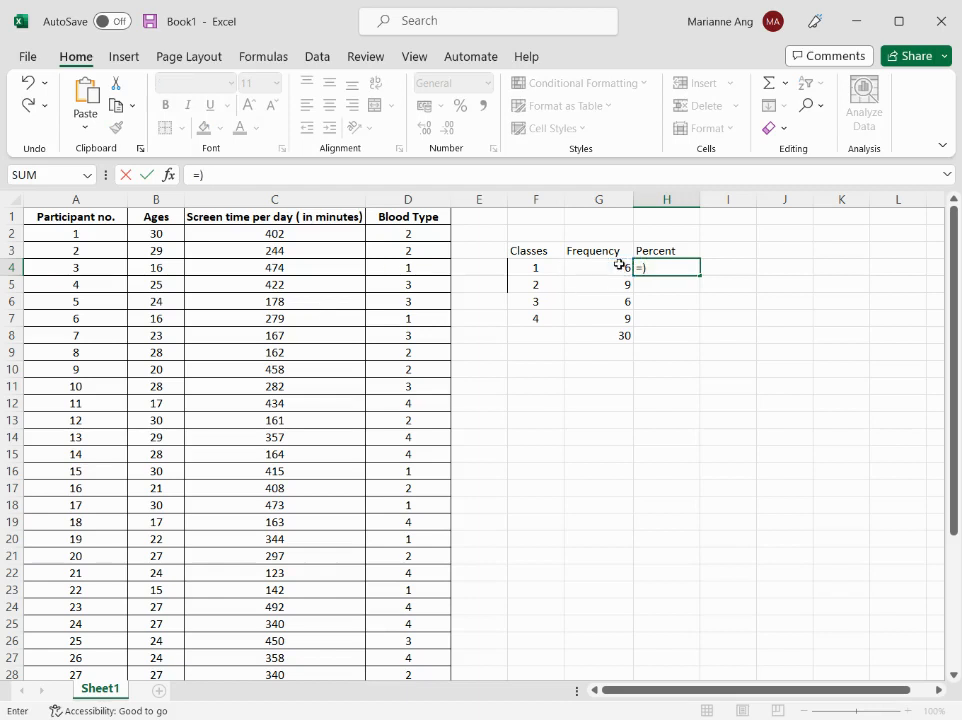
{"action": "type", "text": "("}
{"action": "left_click", "coordinate": [619, 265]}
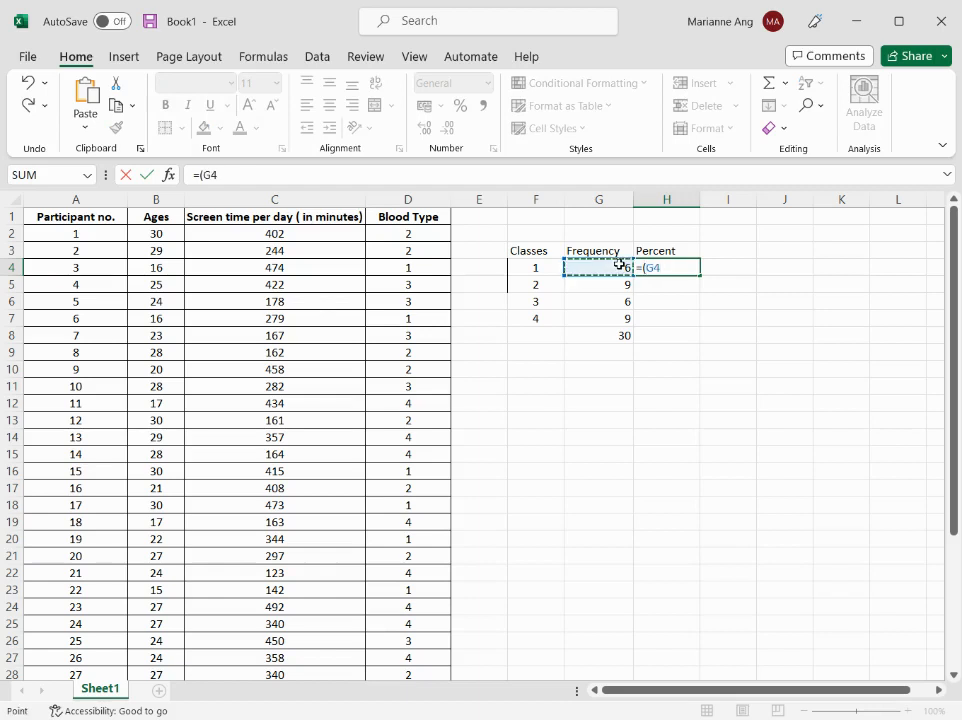
{"action": "type", "text": "/"}
{"action": "left_click", "coordinate": [621, 336]}
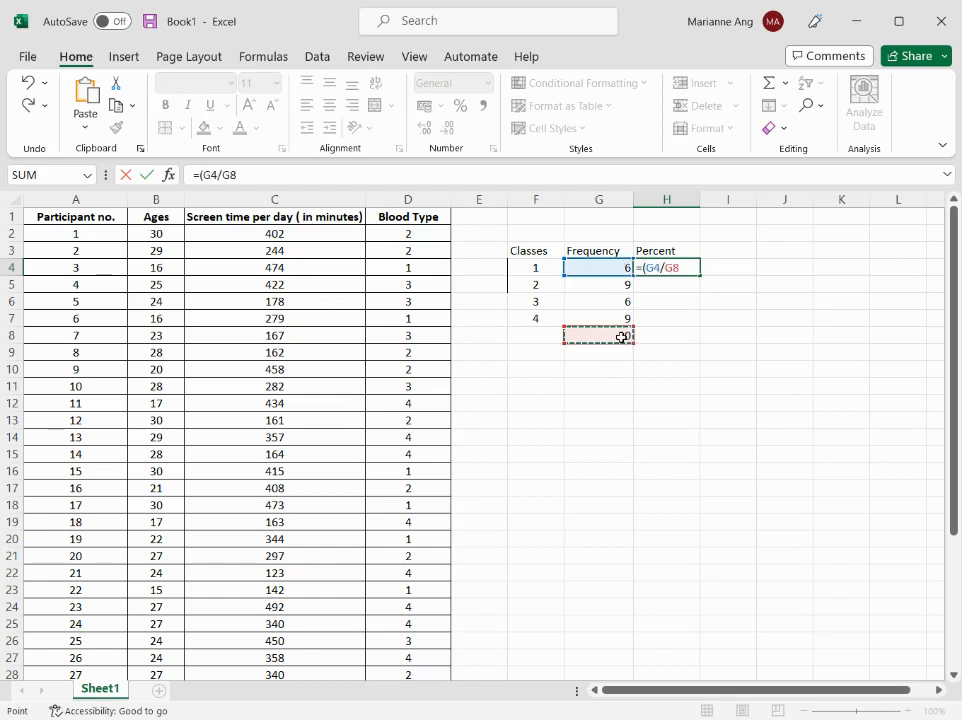
{"action": "type", "text": ")*100"}
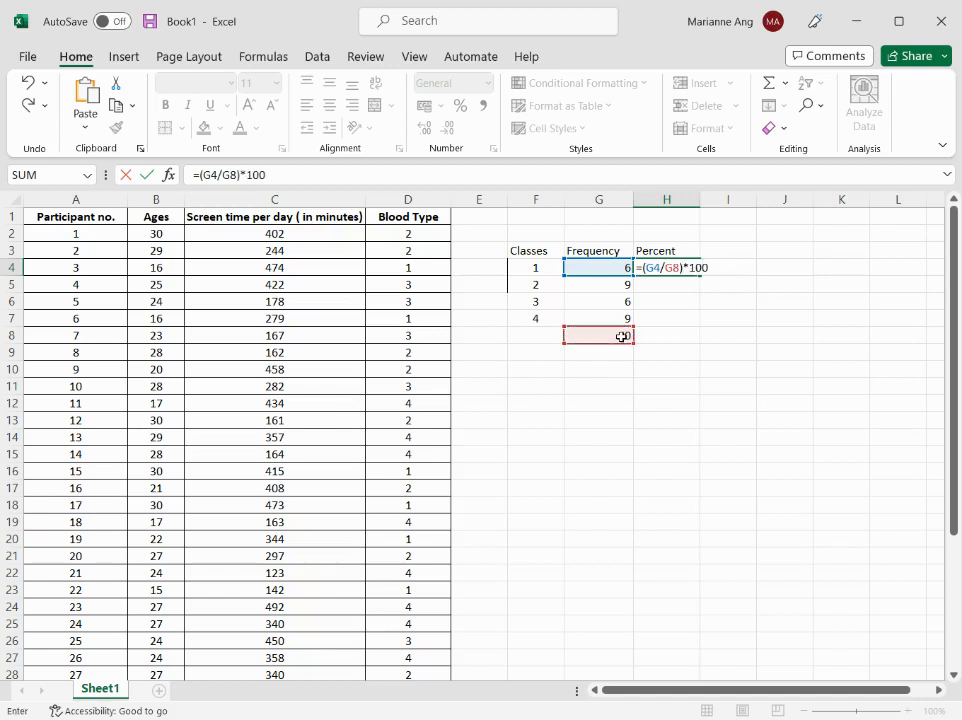
{"action": "key", "text": "Return"}
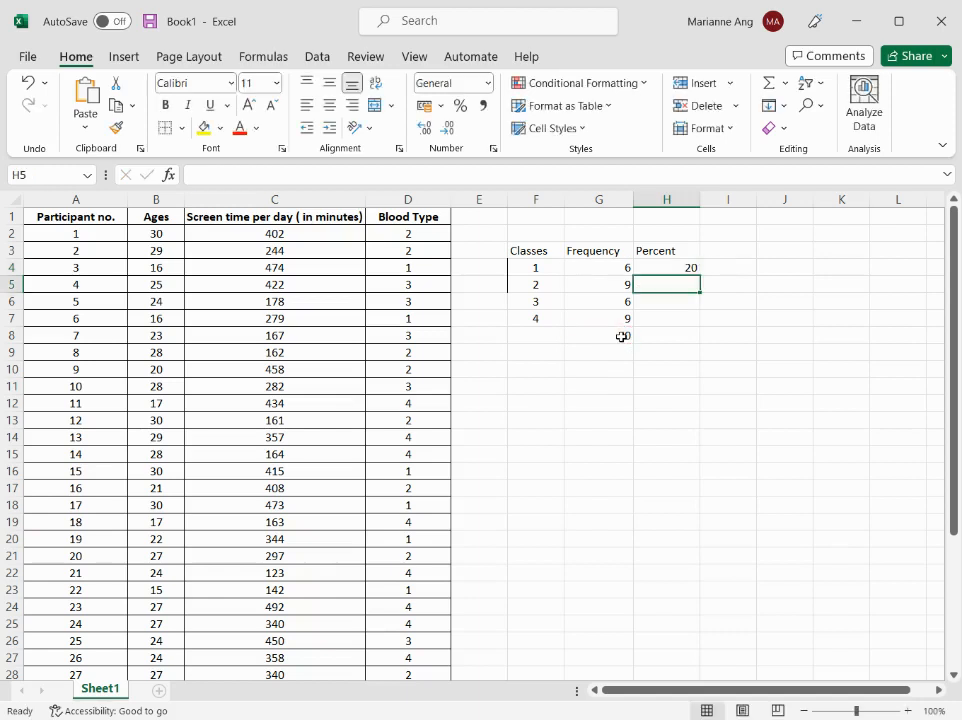
{"action": "key", "text": "Up"}
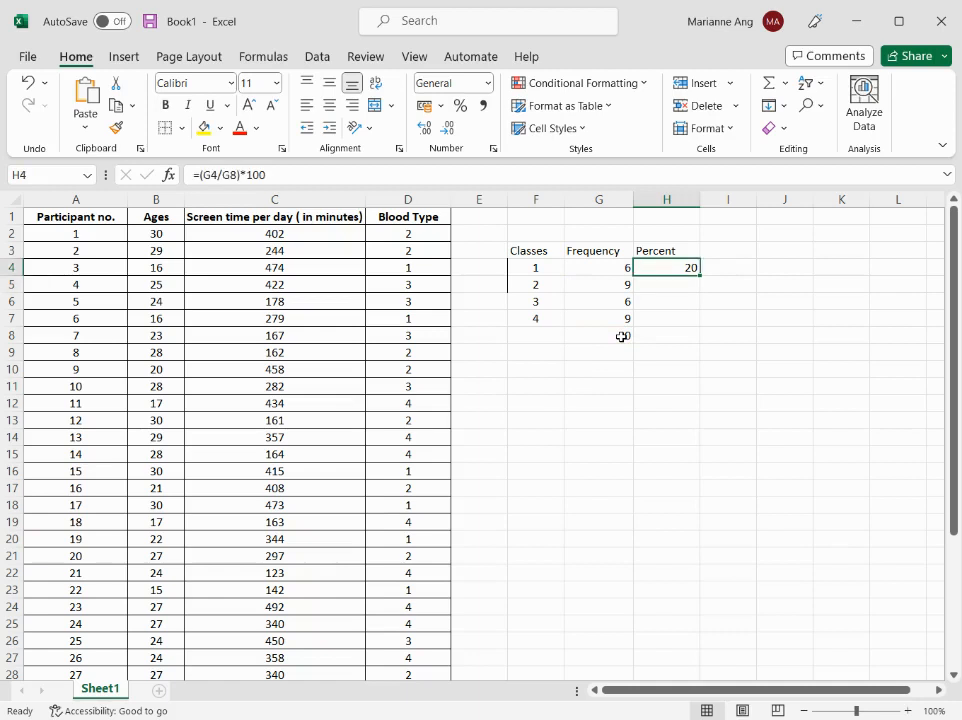
Try the constant 30 in place of the G8 reference in the percent formula in cell H4.
{"action": "double_click", "coordinate": [683, 267]}
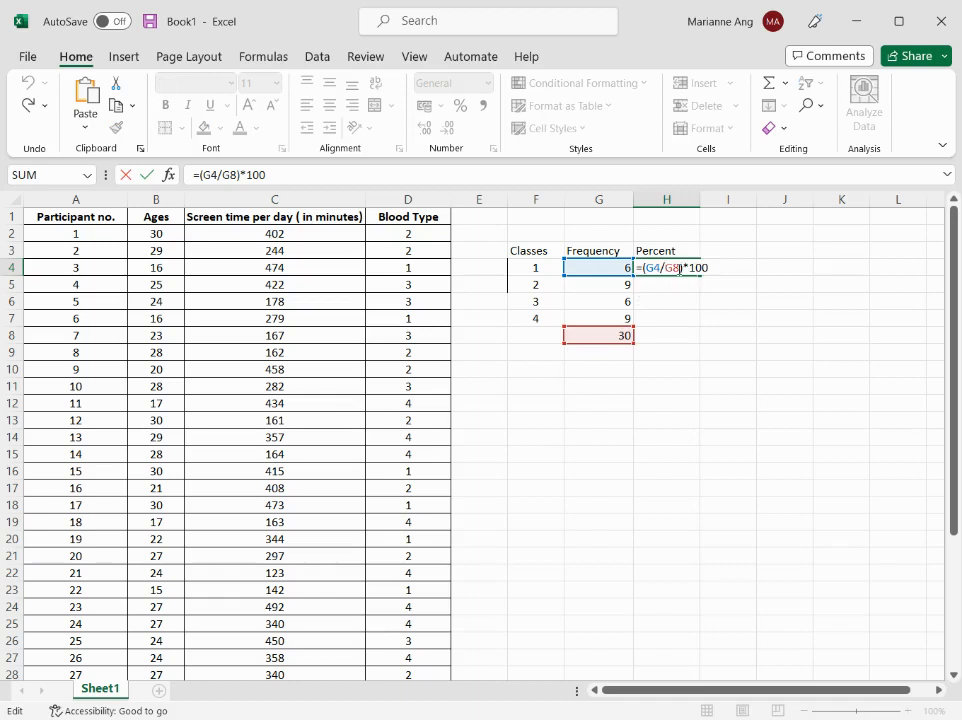
{"action": "key", "text": "BackSpace"}
{"action": "key", "text": "BackSpace"}
{"action": "type", "text": "30"}
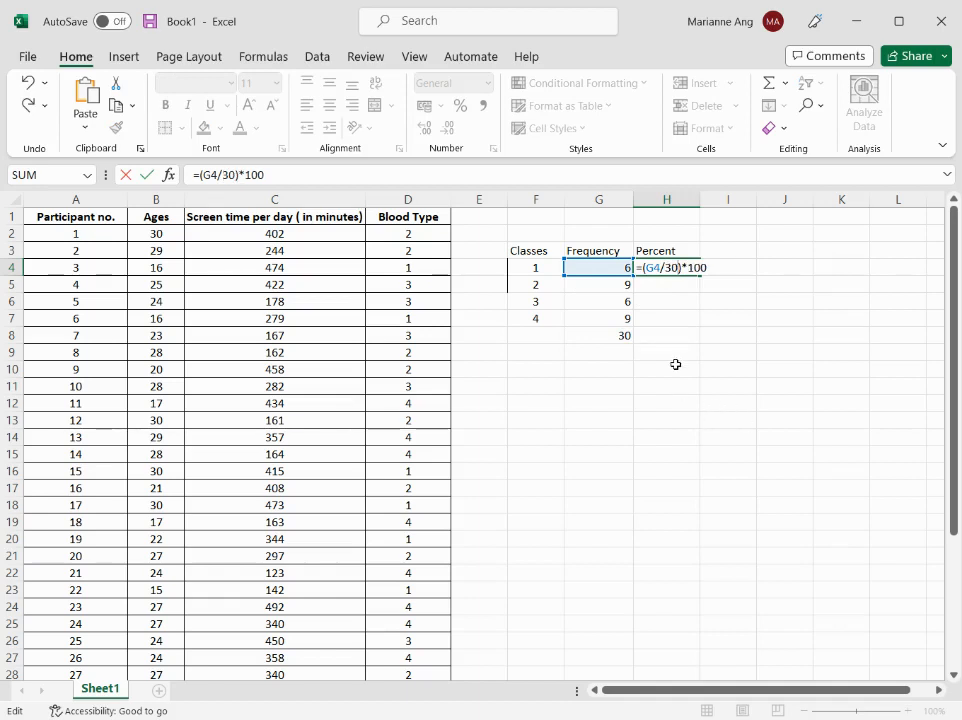
{"action": "key", "text": "BackSpace"}
{"action": "key", "text": "BackSpace"}
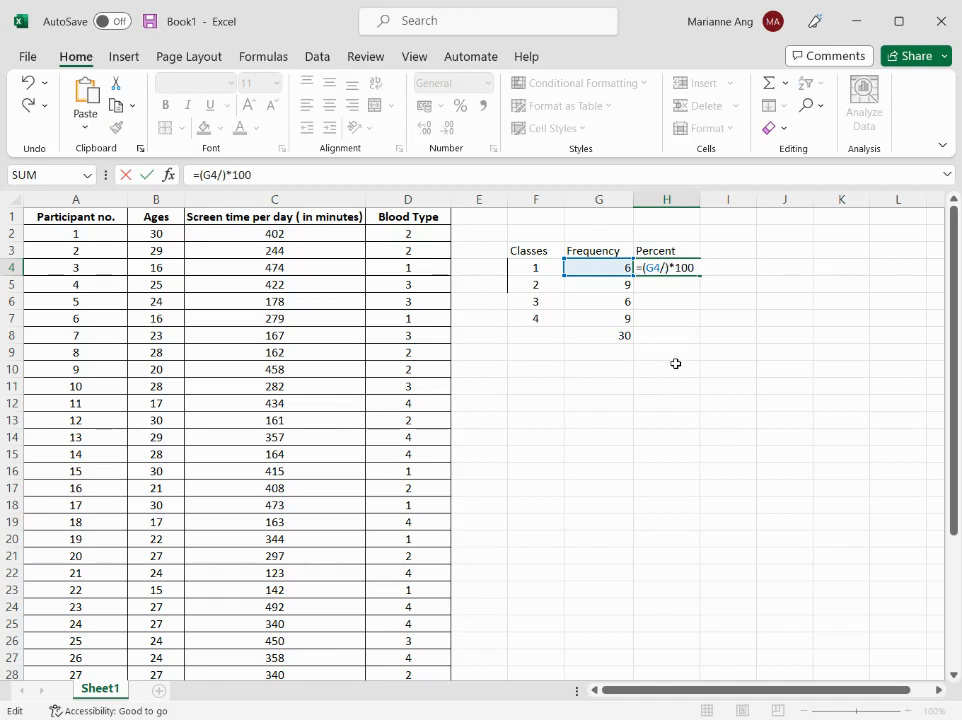
{"action": "left_click", "coordinate": [607, 343]}
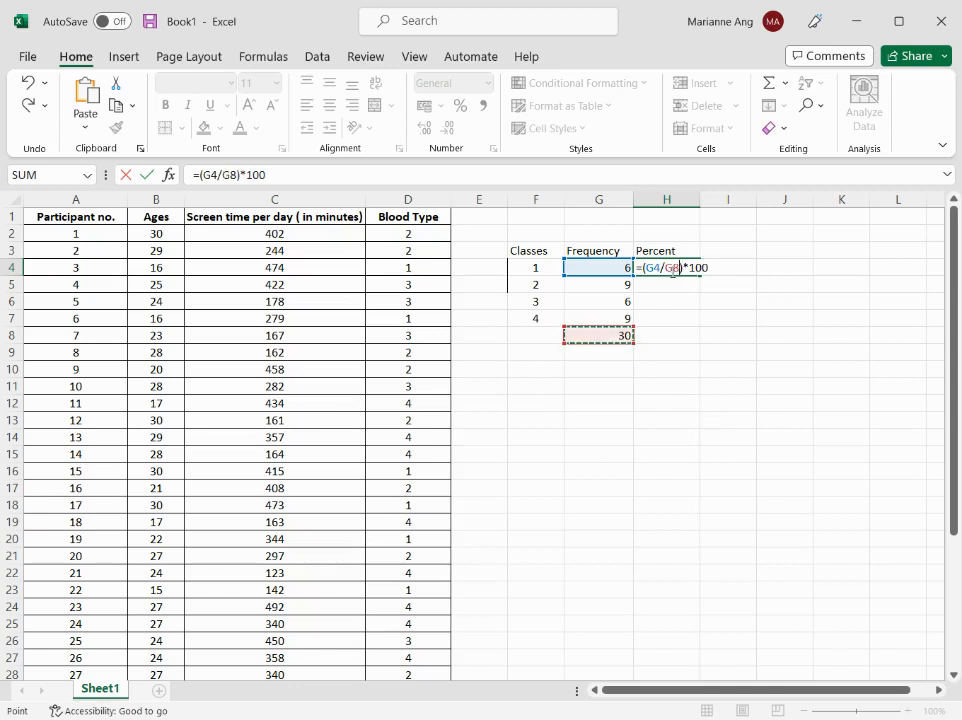
Make the total's reference absolute in the percent formula in cell H4, giving =(G4/$G$8)*100.
{"action": "left_click", "coordinate": [668, 268]}
{"action": "type", "text": "$G"}
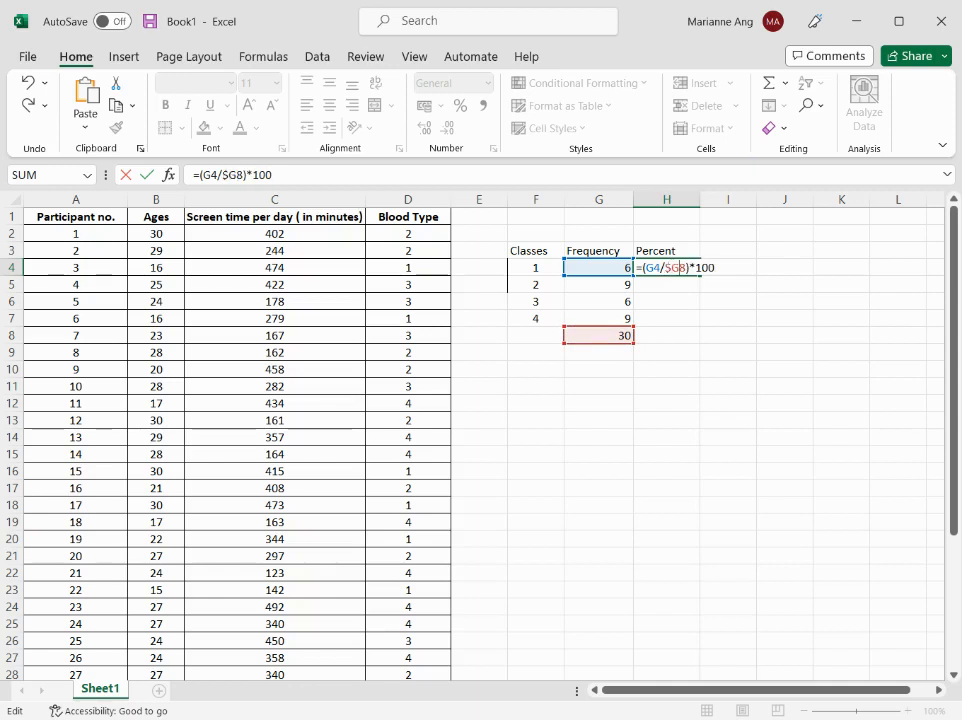
{"action": "type", "text": "$"}
{"action": "key", "text": "Return"}
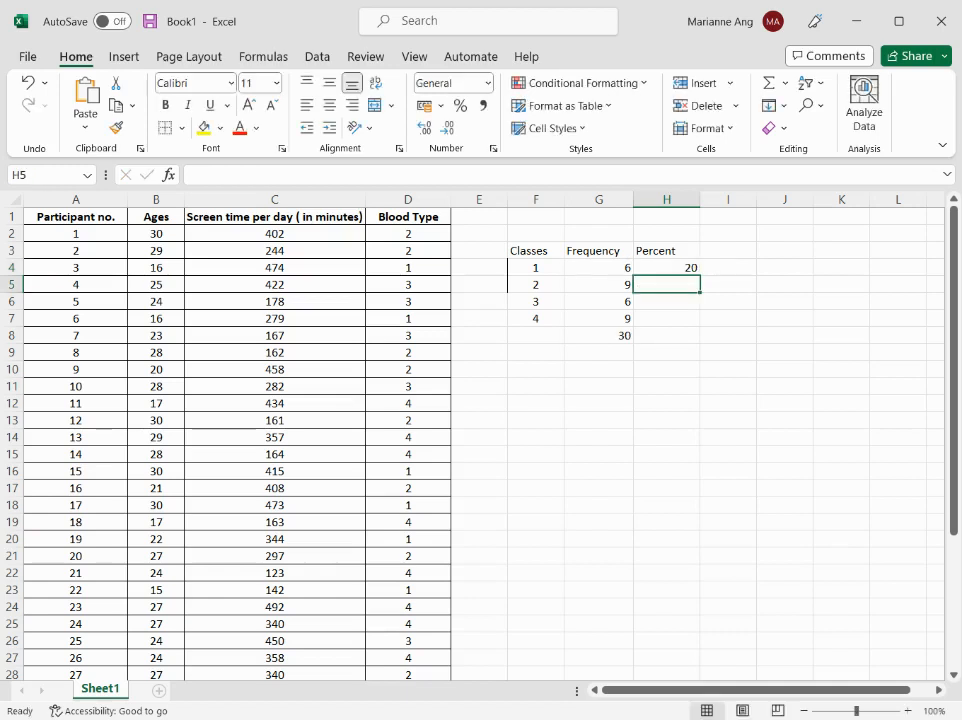
Fill the percent formula from cell H4 down to H7 for the remaining classes.
{"action": "left_click", "coordinate": [678, 263]}
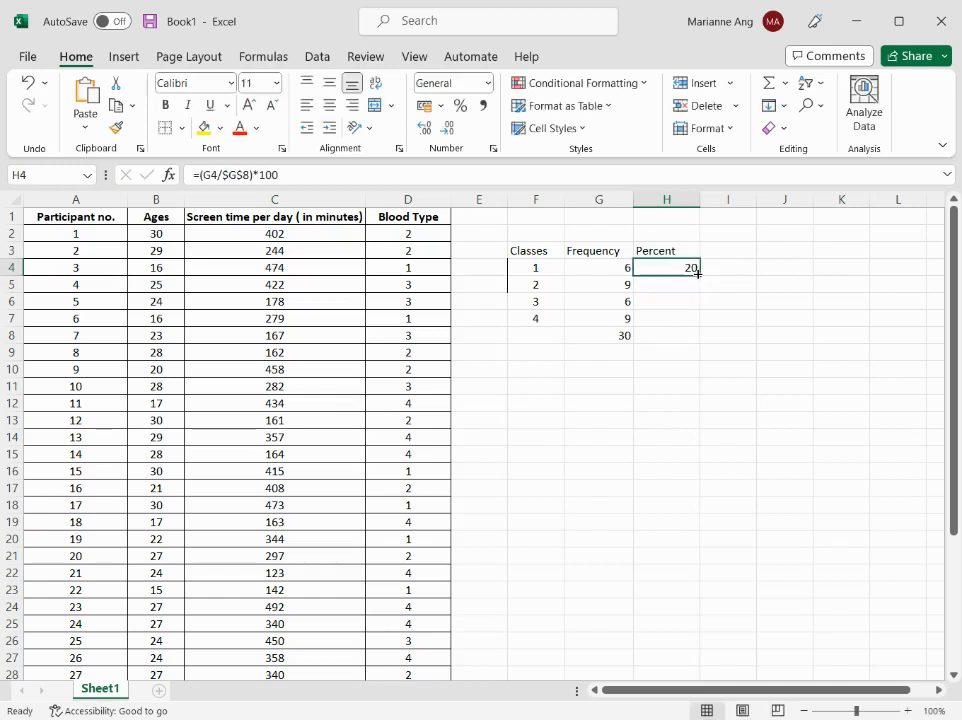
{"action": "left_click_drag", "start_coordinate": [688, 277], "coordinate": [703, 330]}
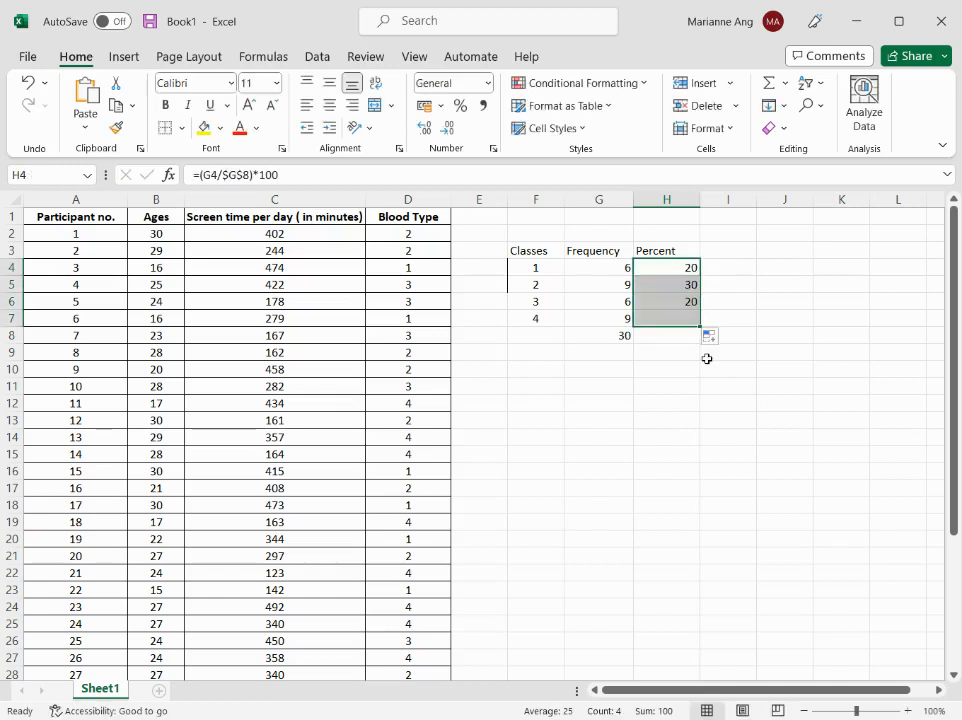
{"action": "left_click", "coordinate": [644, 371]}
Apply all borders to the frequency distribution table in cells F3 to H7.
{"action": "left_click_drag", "start_coordinate": [530, 249], "coordinate": [668, 250]}
{"action": "left_click", "coordinate": [691, 316], "text": "shift"}
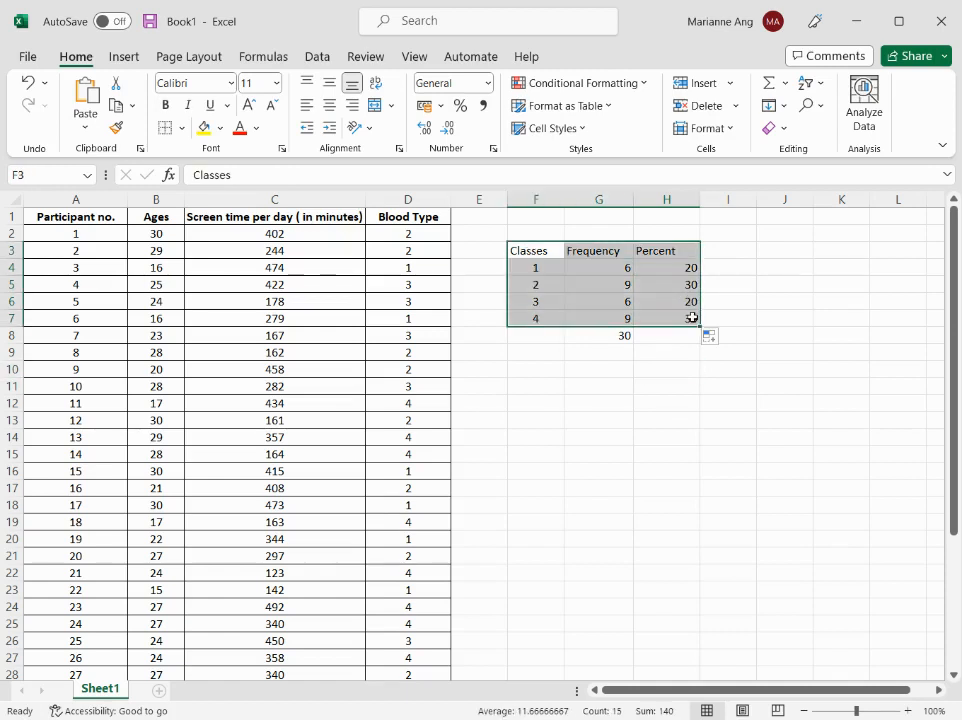
{"action": "left_click", "coordinate": [183, 128]}
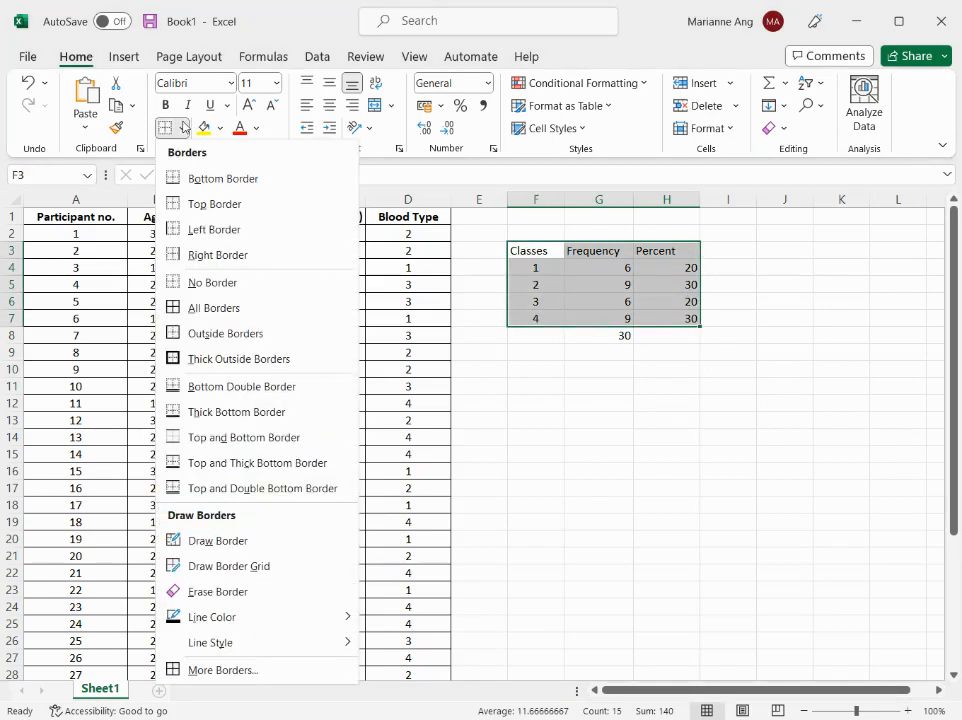
{"action": "left_click", "coordinate": [238, 310]}
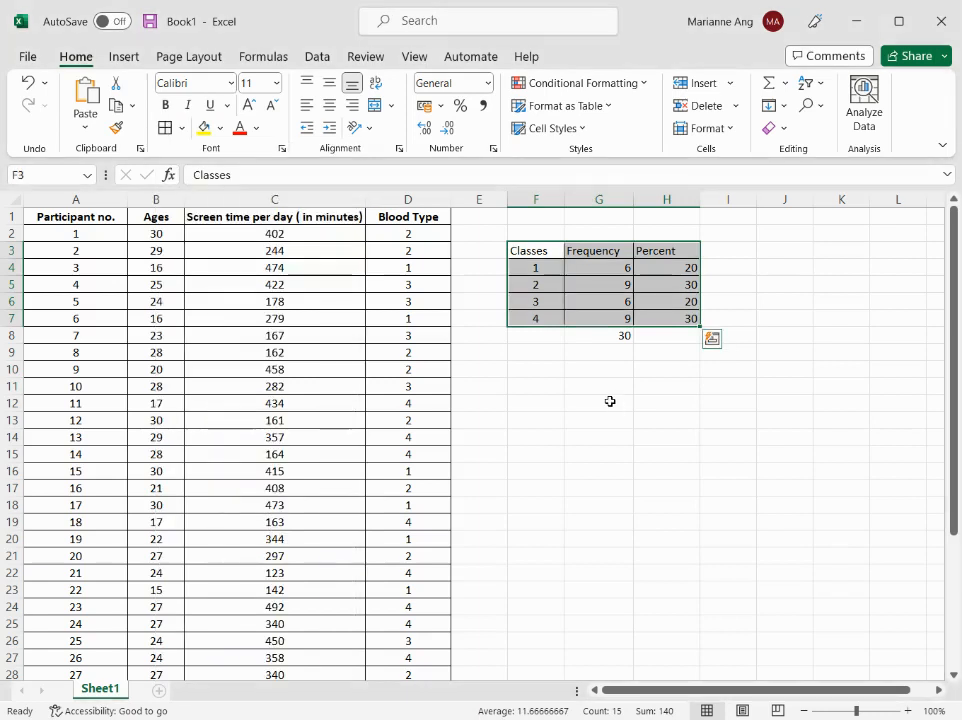